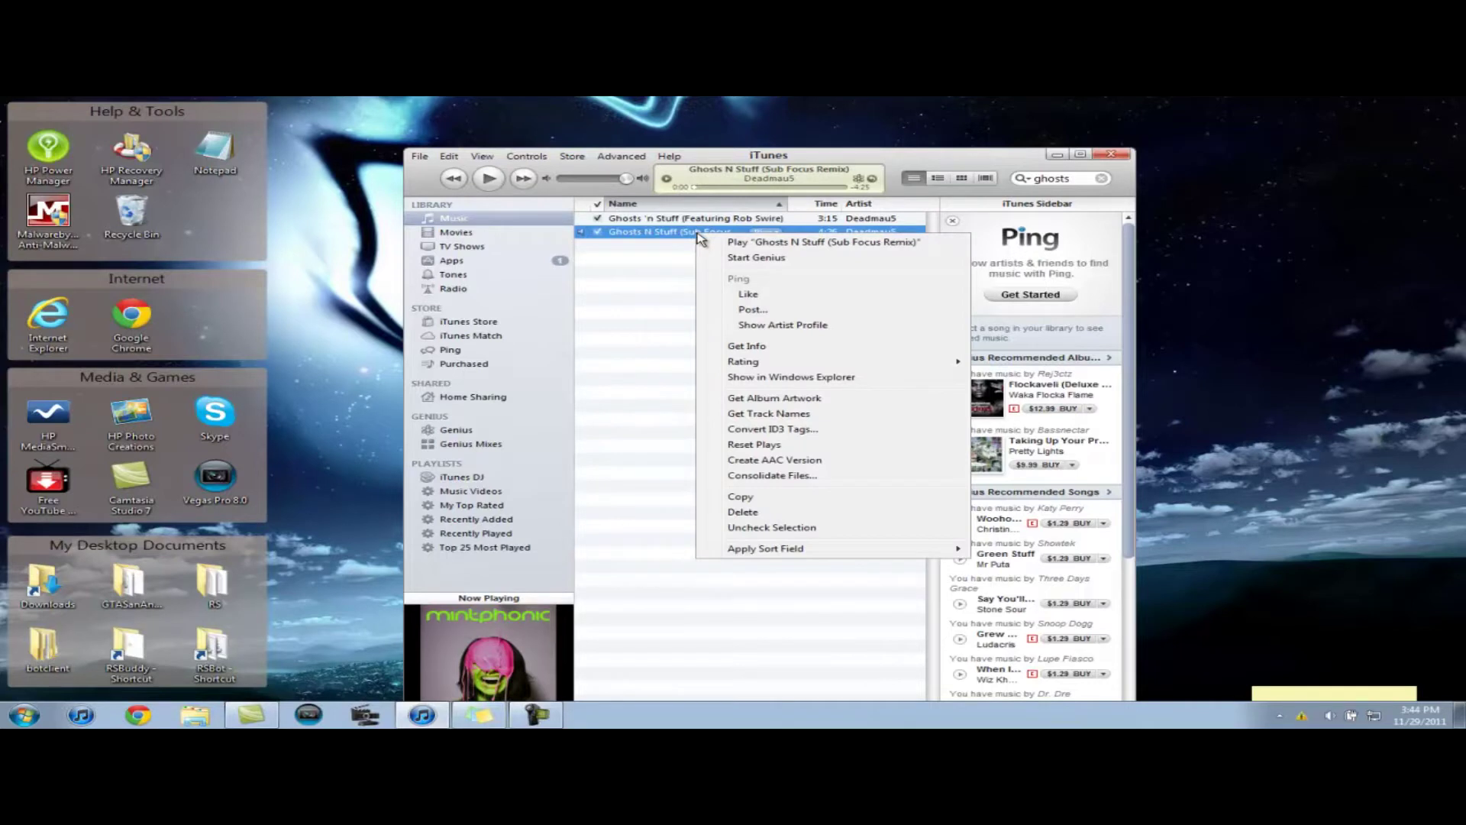
# Open the playback options in the song information of "Ghosts N Stuff (Sub Focus Remix)"
pyautogui.rightClick(673, 233)
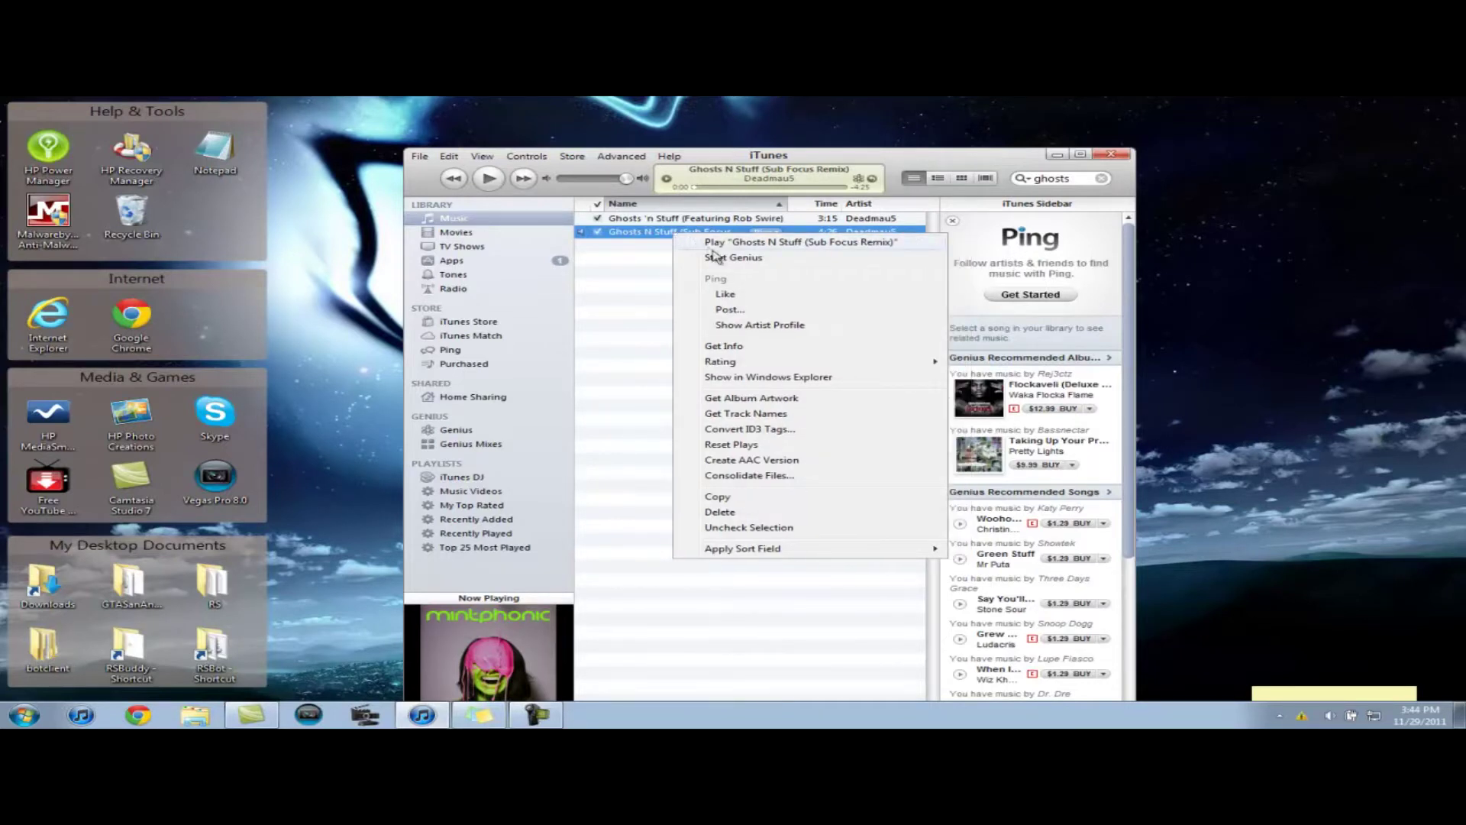
pyautogui.click(752, 346)
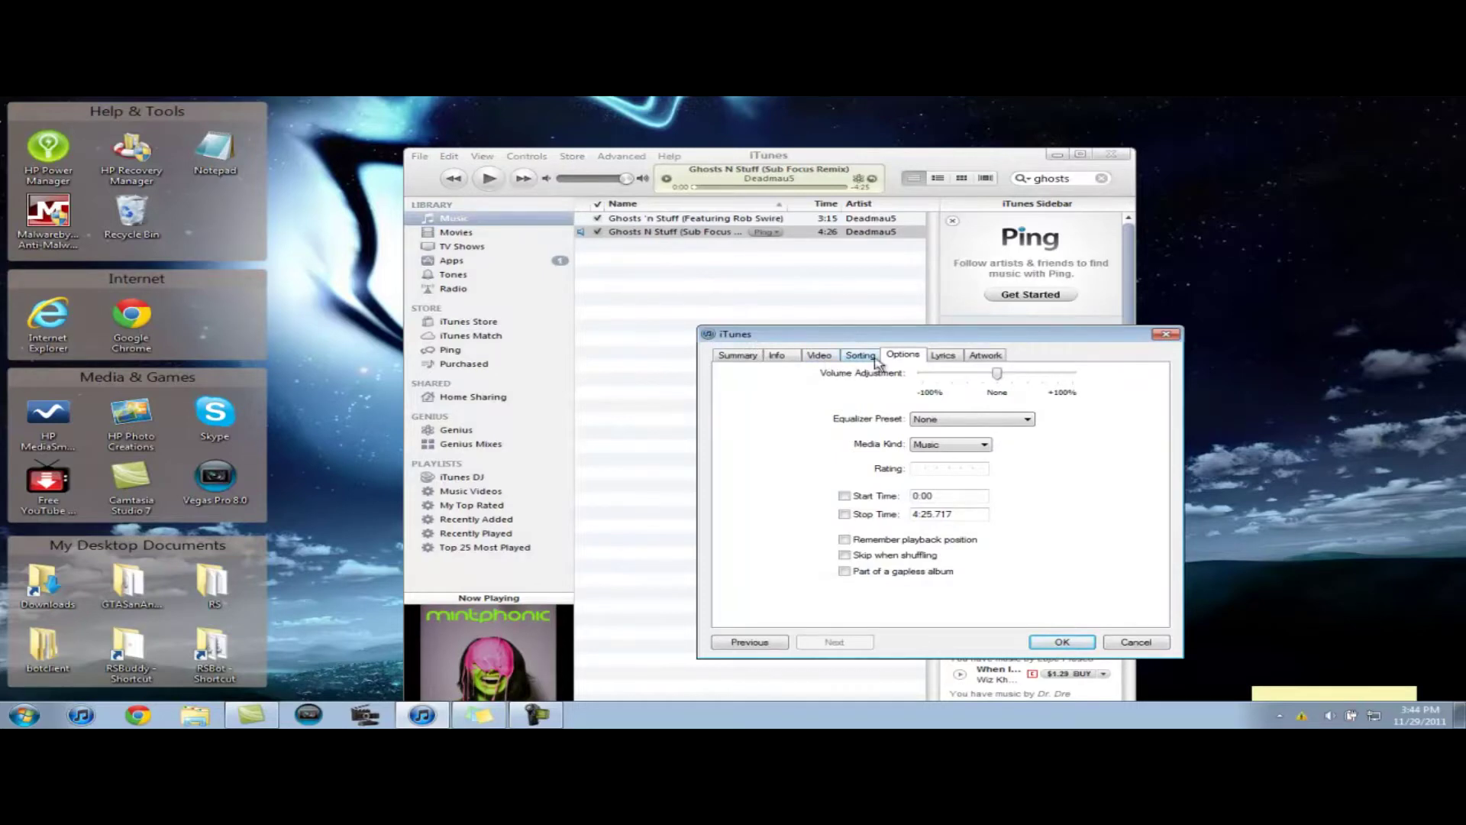
pyautogui.moveTo(950, 336)
pyautogui.mouseDown()
pyautogui.moveTo(989, 327)
pyautogui.moveTo(969, 316)
pyautogui.mouseUp()
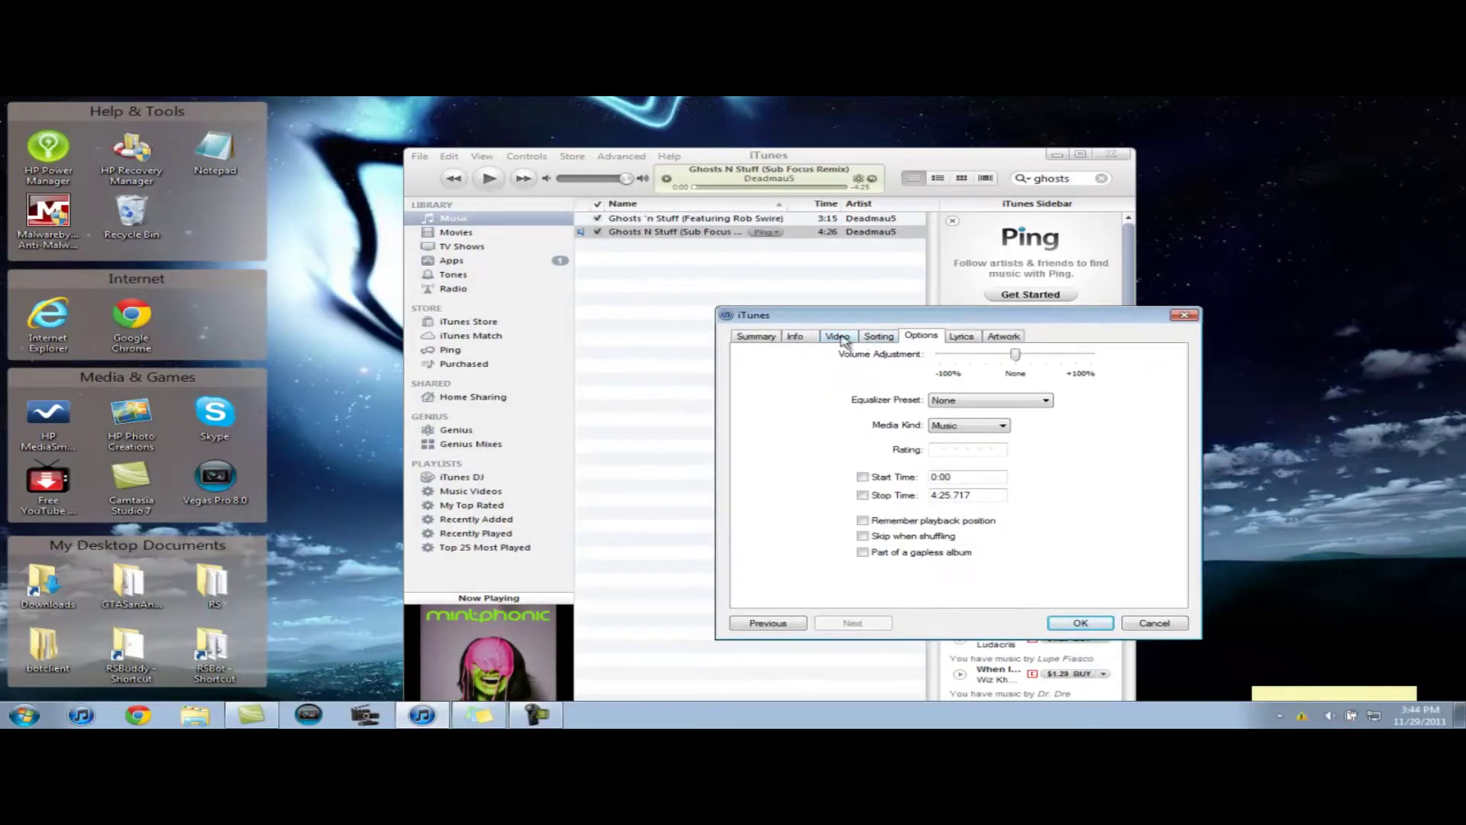
pyautogui.click(768, 339)
pyautogui.click(923, 337)
pyautogui.moveTo(943, 320); pyautogui.dragTo(874, 286)
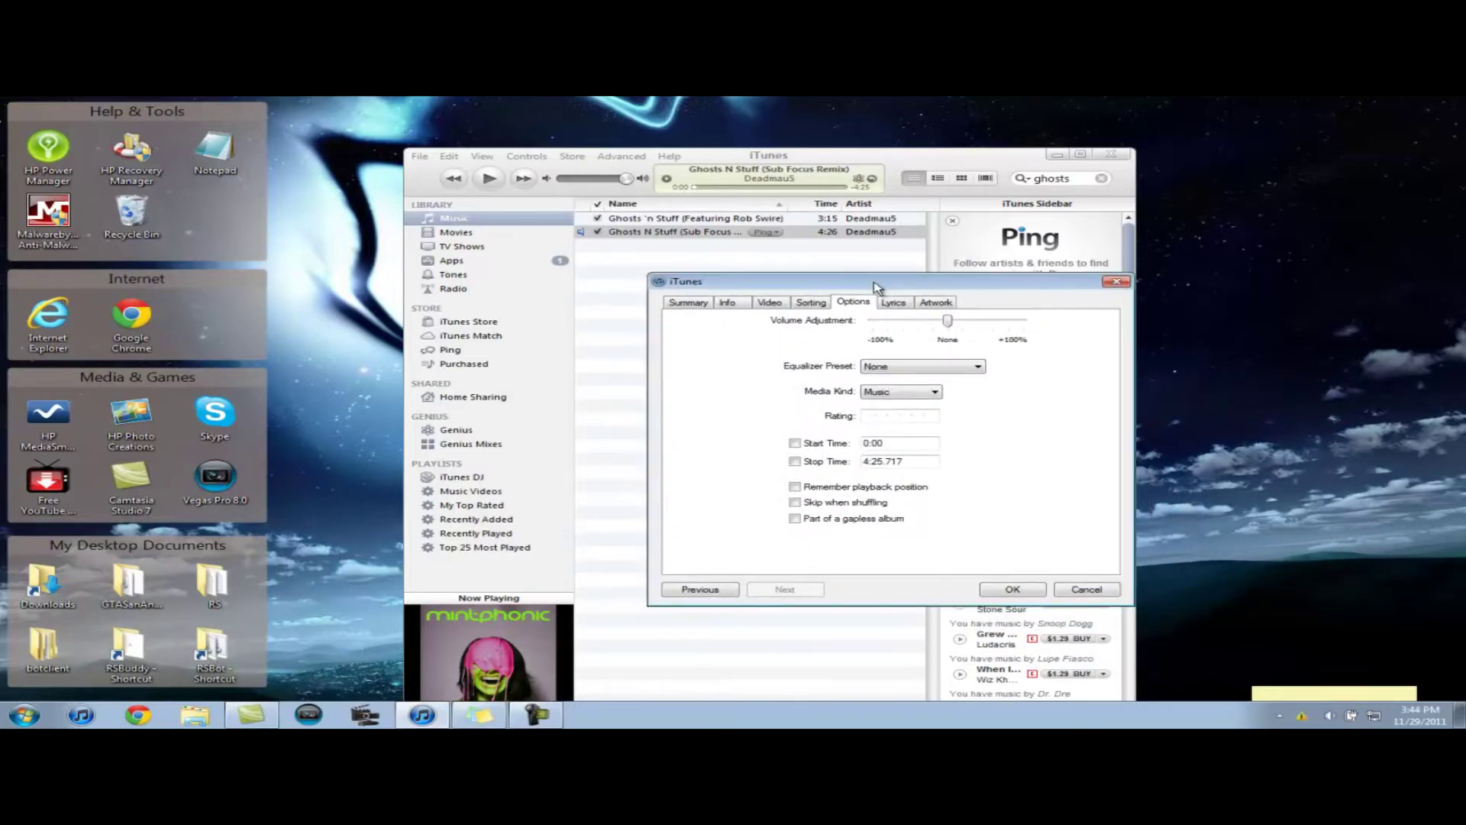
# Enable a custom start time for the song and set it to 1:07, keeping the sticky note with the times in view
pyautogui.click(795, 443)
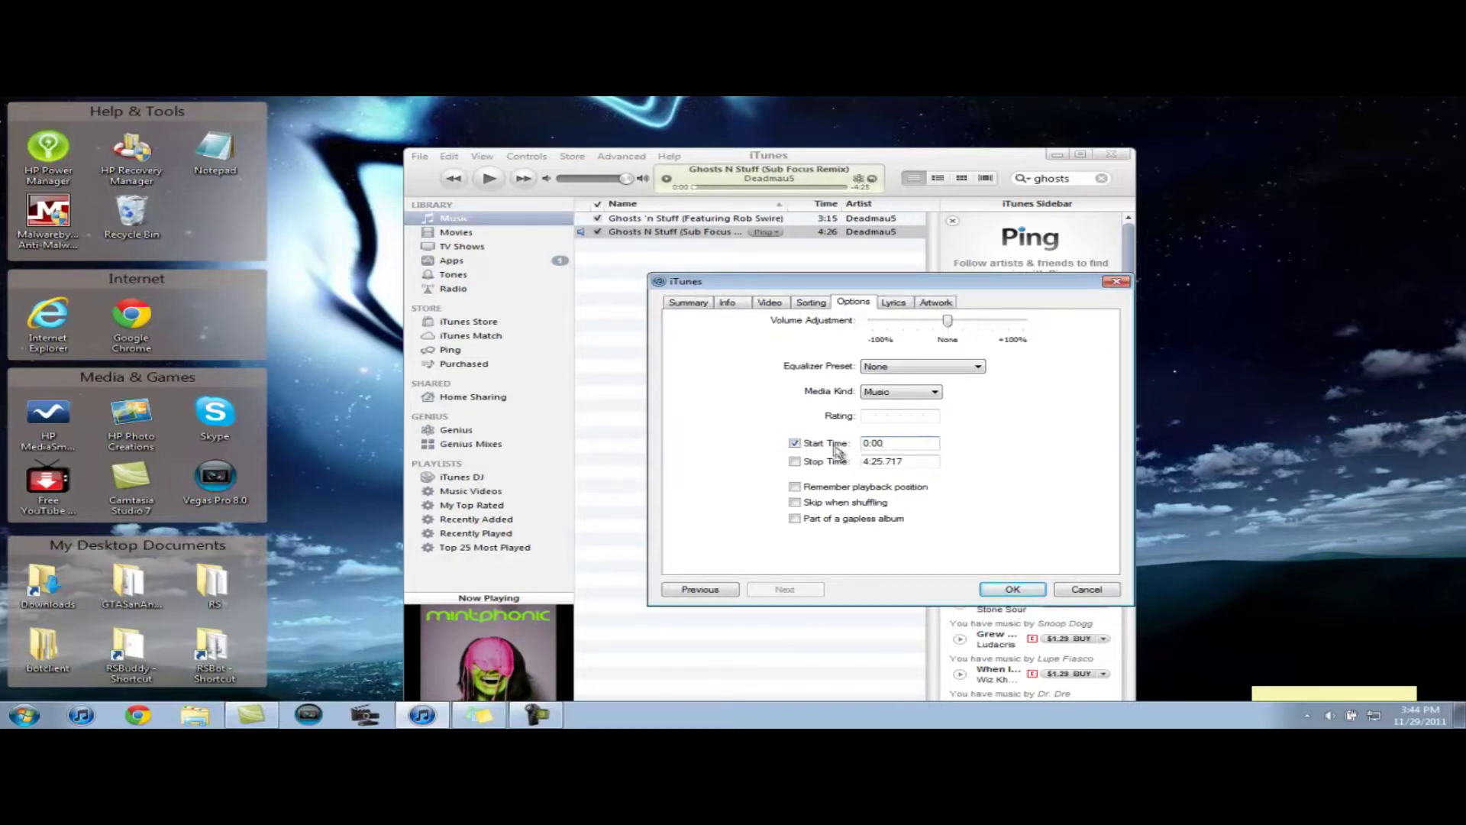
pyautogui.click(477, 719)
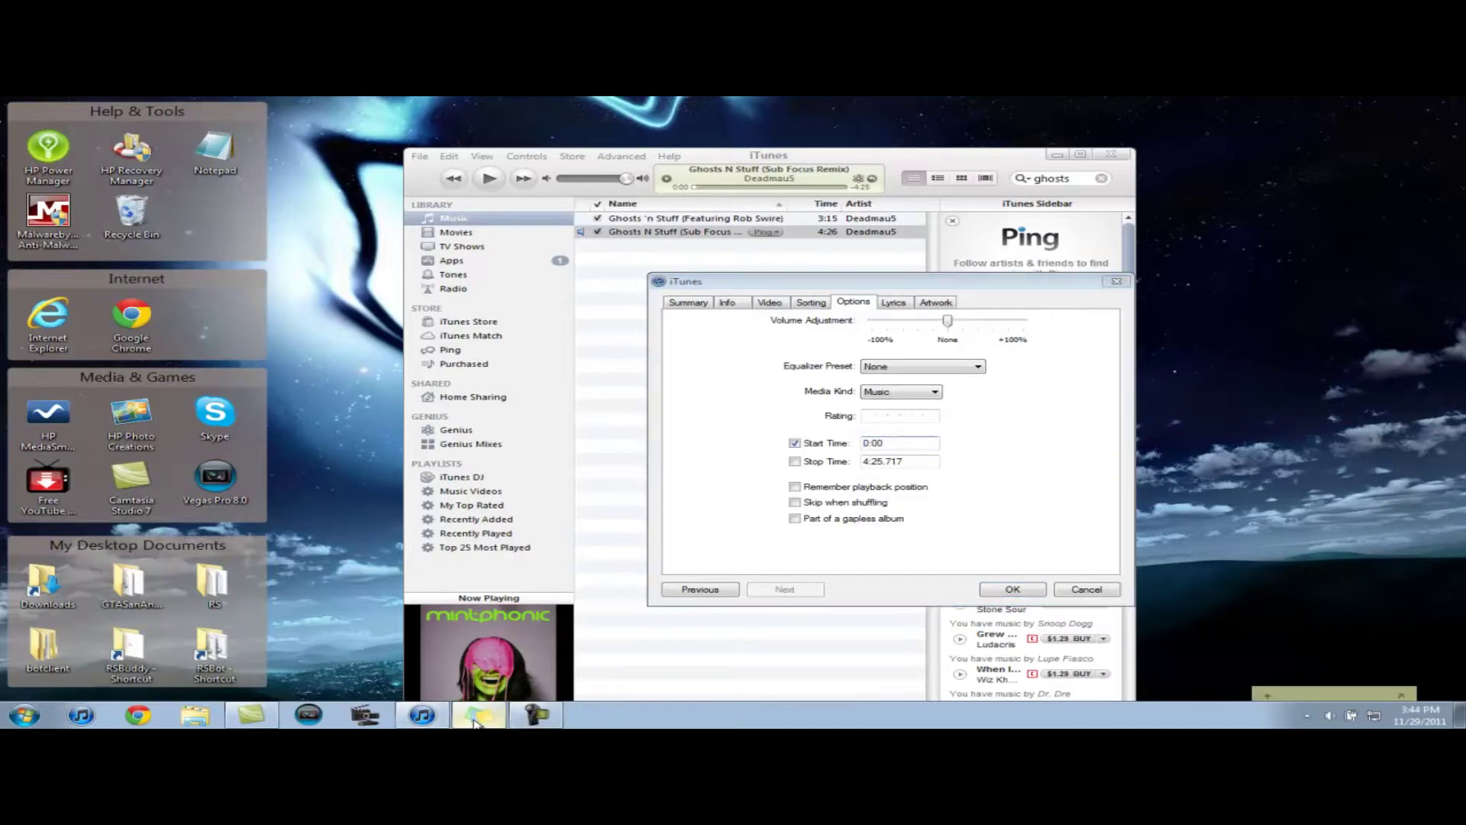
pyautogui.moveTo(1302, 695); pyautogui.dragTo(1325, 588)
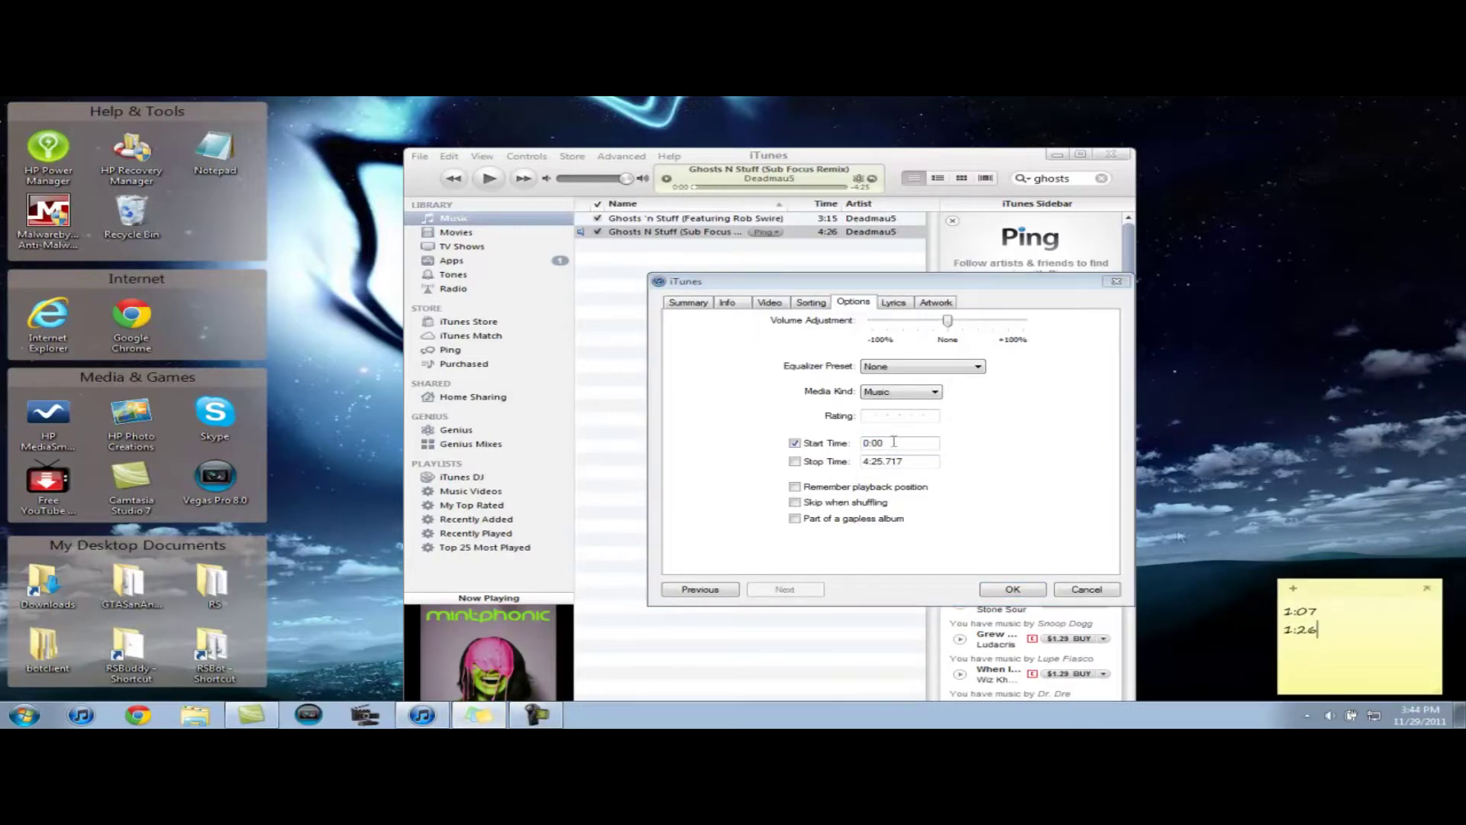
pyautogui.click(904, 442)
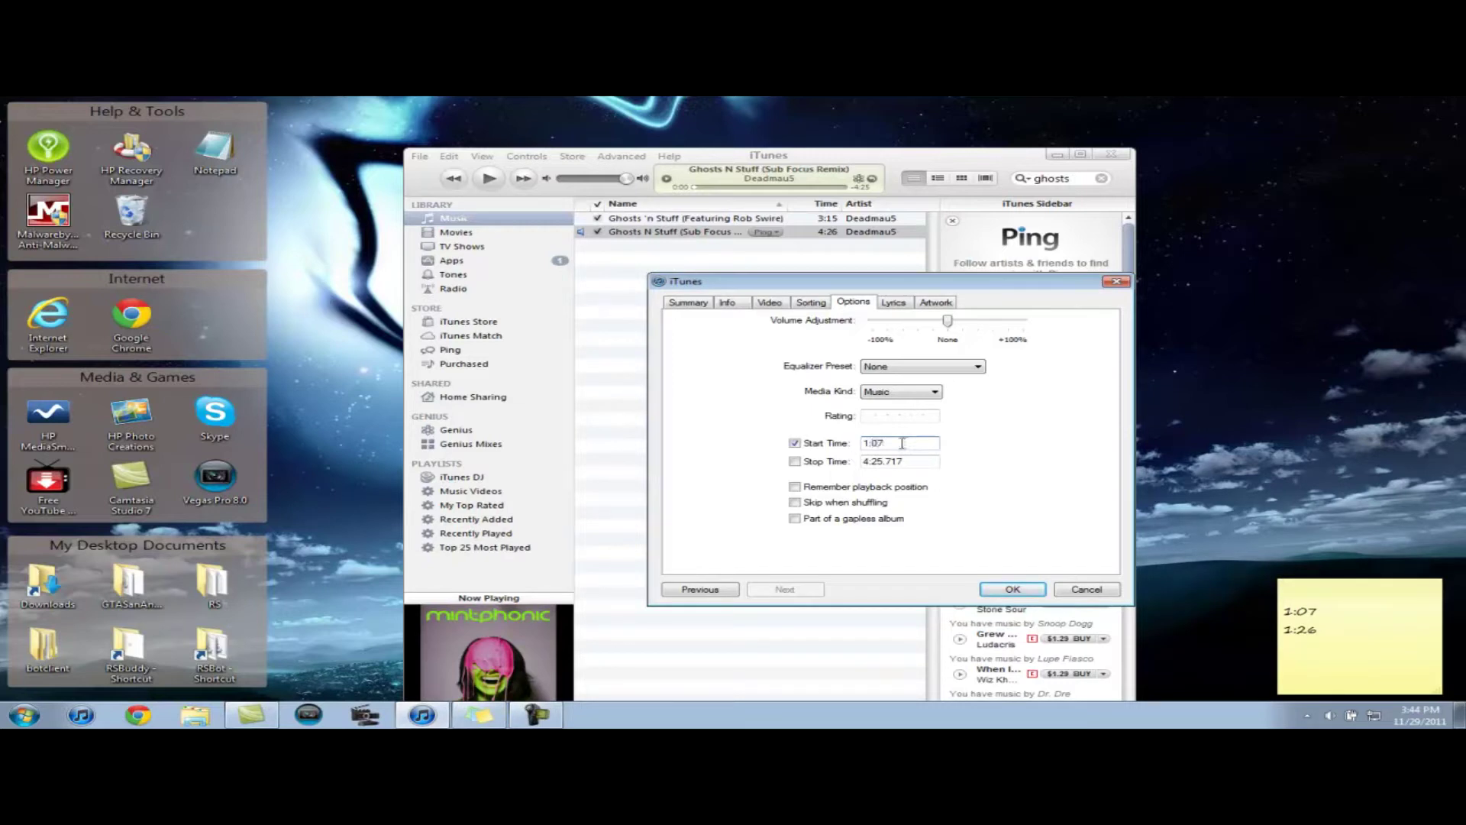
# Enable a custom stop time of 1:26 for the song and save the options
pyautogui.click(795, 461)
pyautogui.moveTo(926, 461); pyautogui.dragTo(851, 457)
pyautogui.write('1:26')
pyautogui.click(1013, 588)
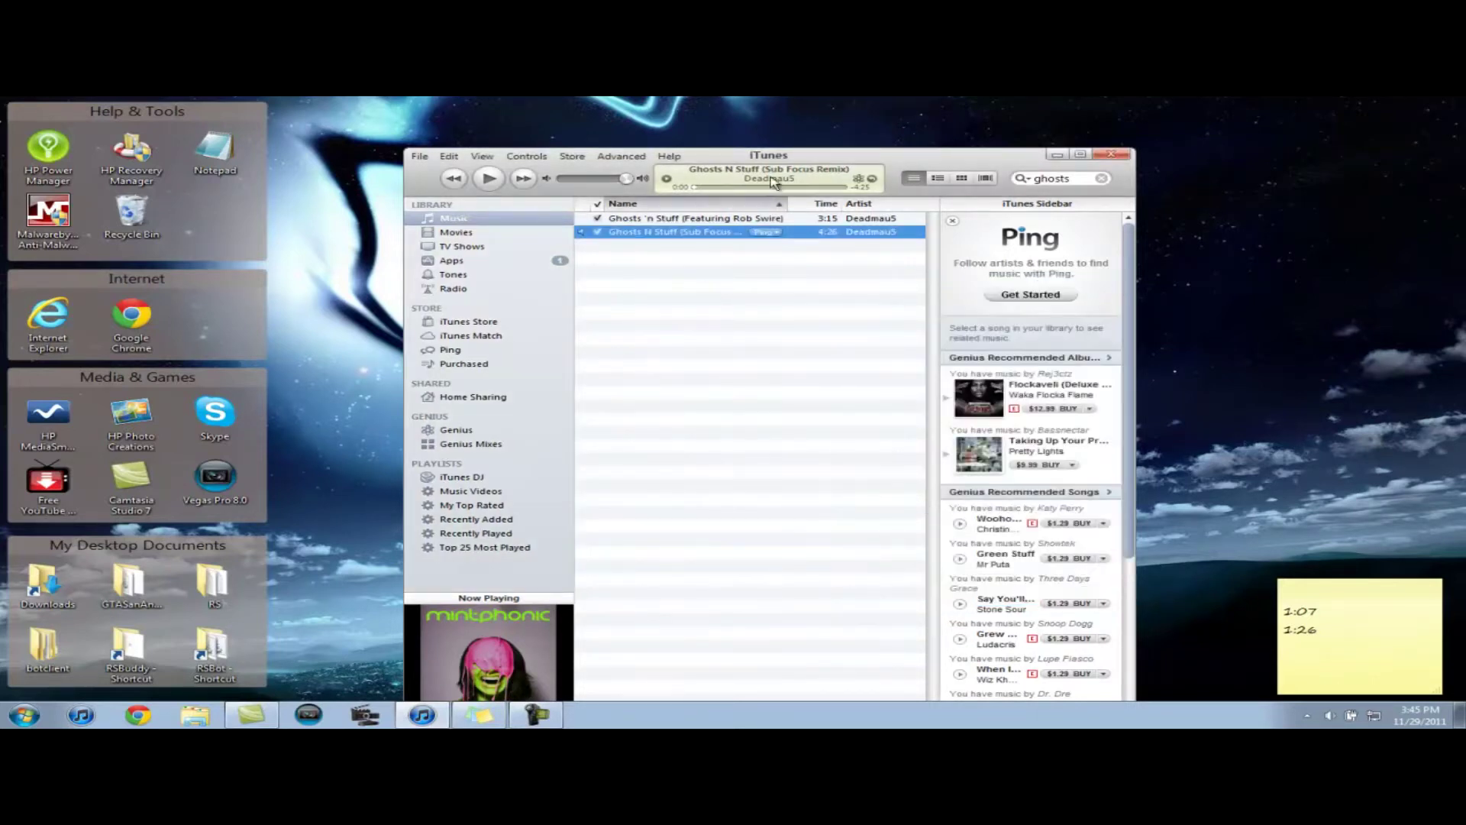
# Create an AAC version of the trimmed "Ghosts N Stuff (Sub Focus Remix)" song
pyautogui.moveTo(772, 157); pyautogui.dragTo(741, 151)
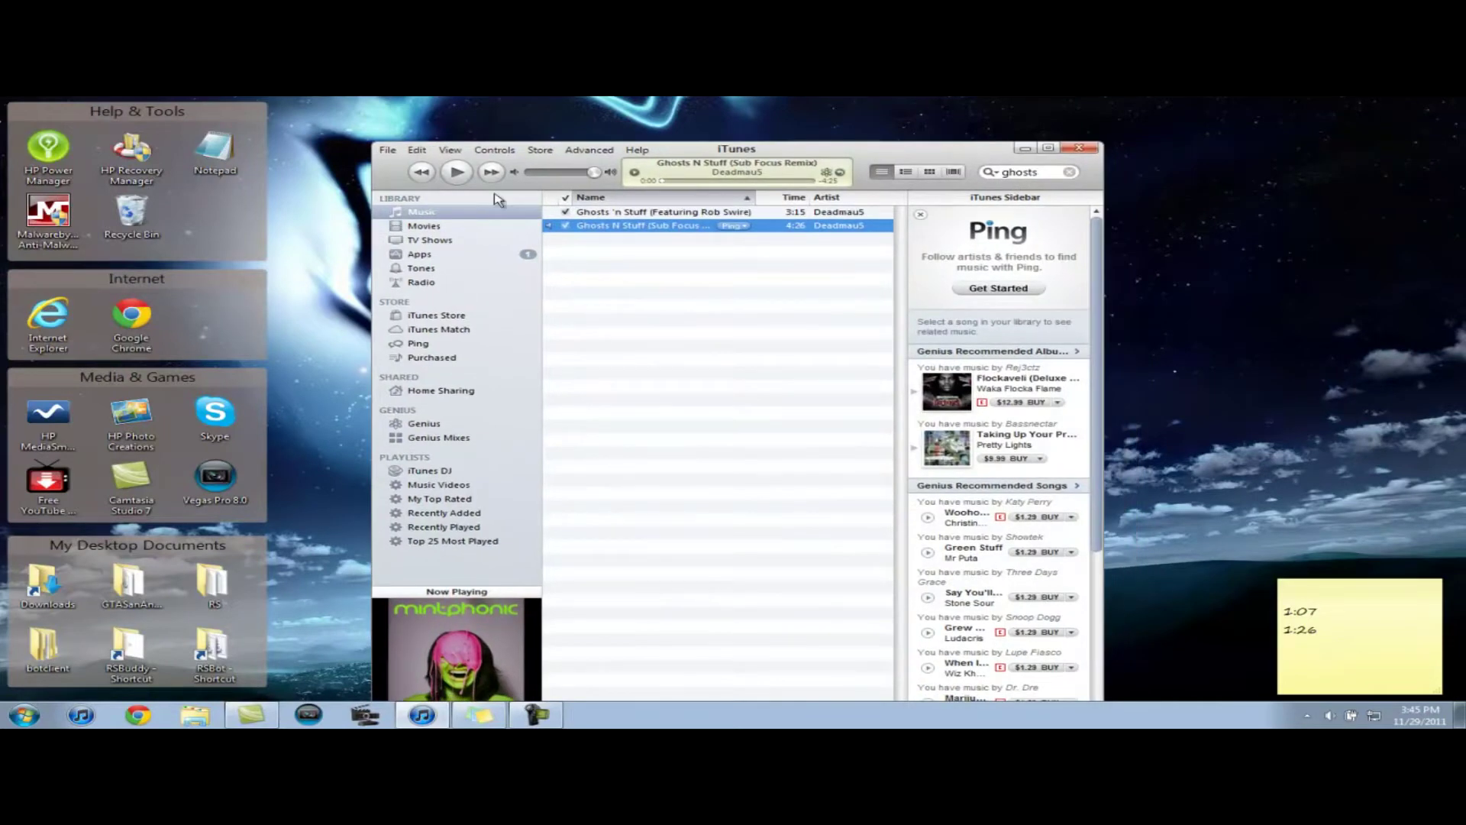
pyautogui.rightClick(605, 227)
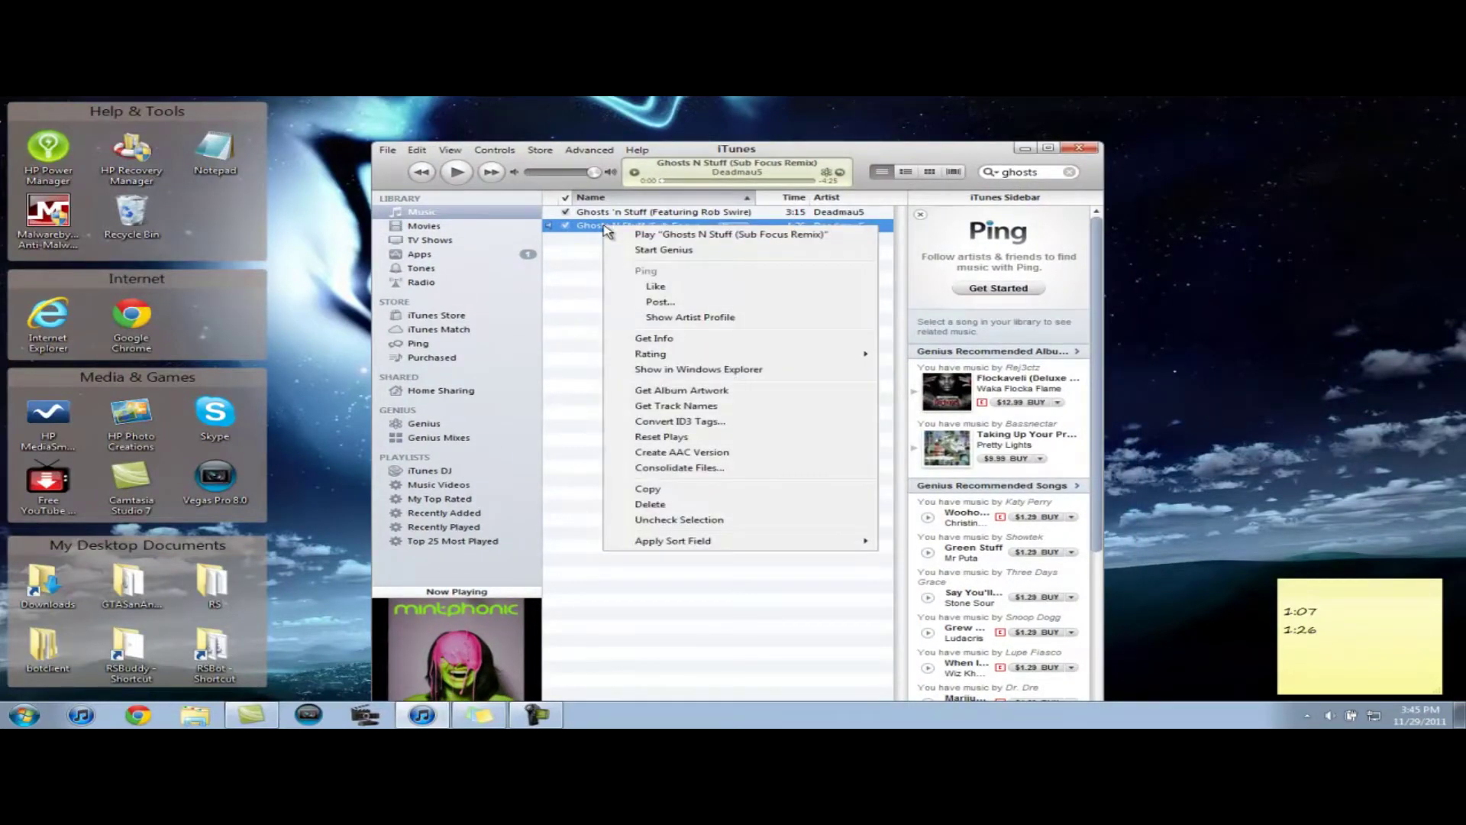
pyautogui.click(715, 453)
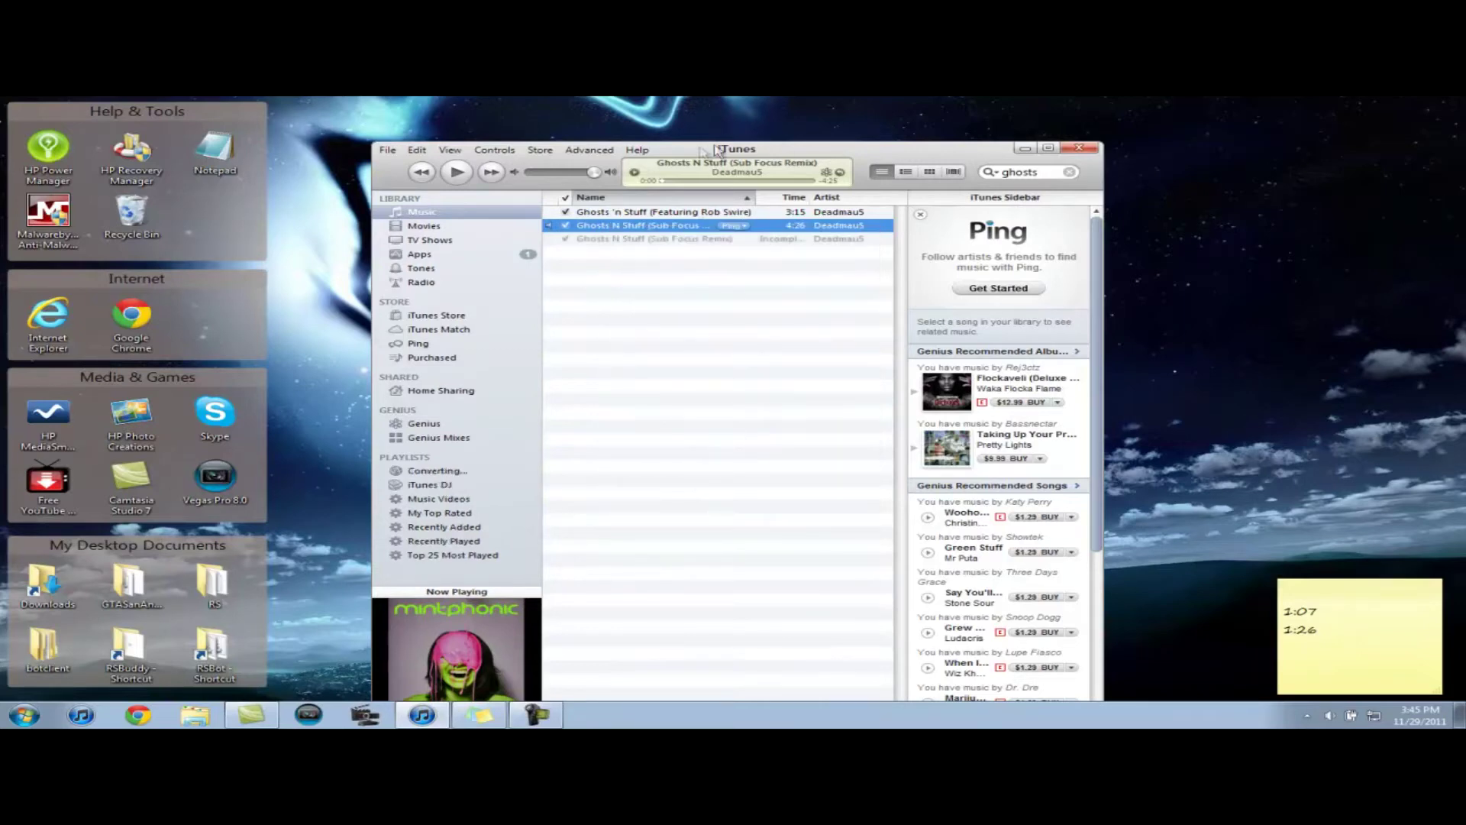
# Copy the new 0:19 version of the song from the iTunes library to an empty area of the desktop
pyautogui.moveTo(640, 158); pyautogui.dragTo(744, 151)
pyautogui.click(749, 232)
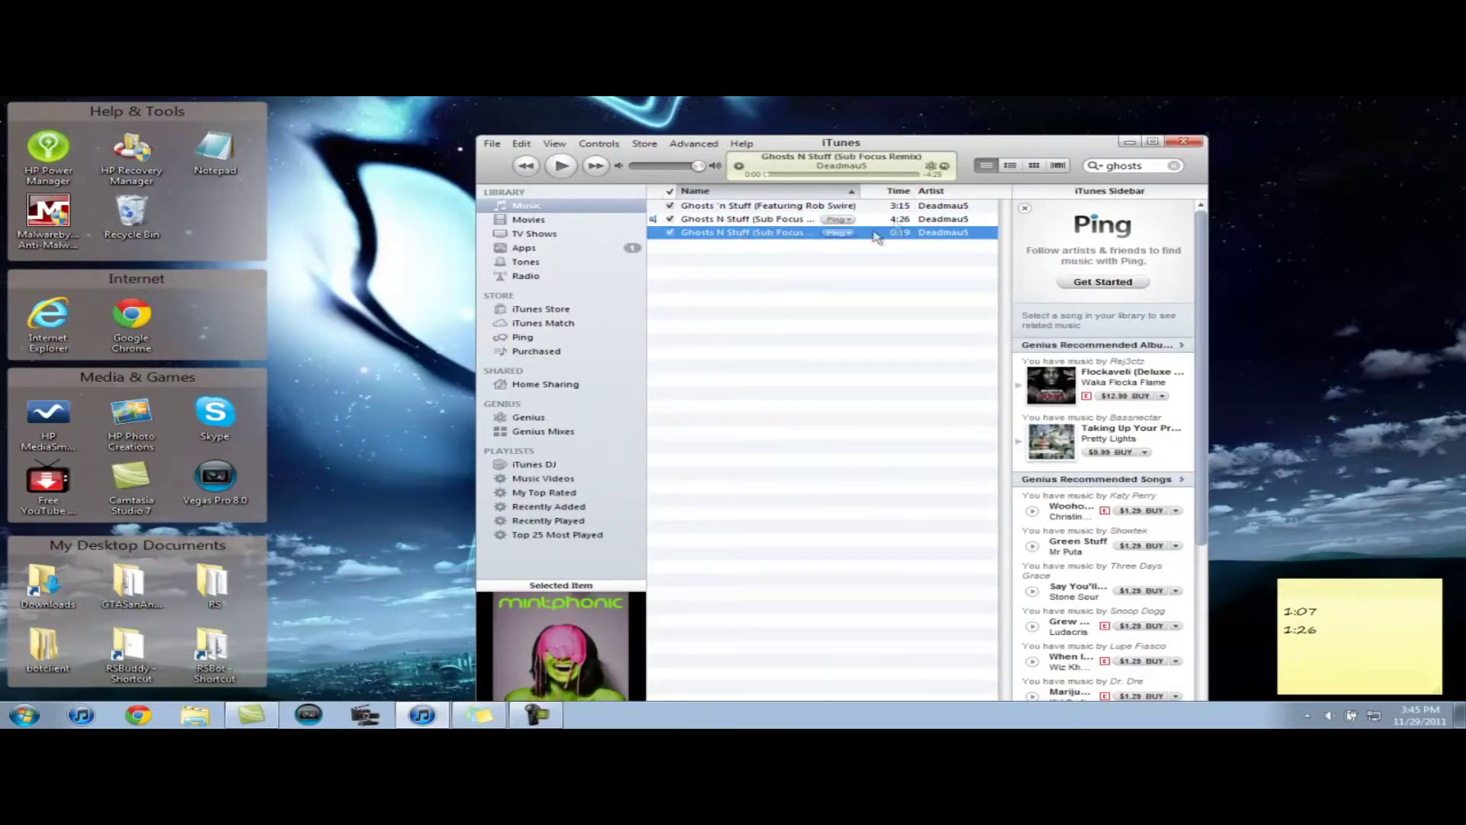
pyautogui.click(777, 244)
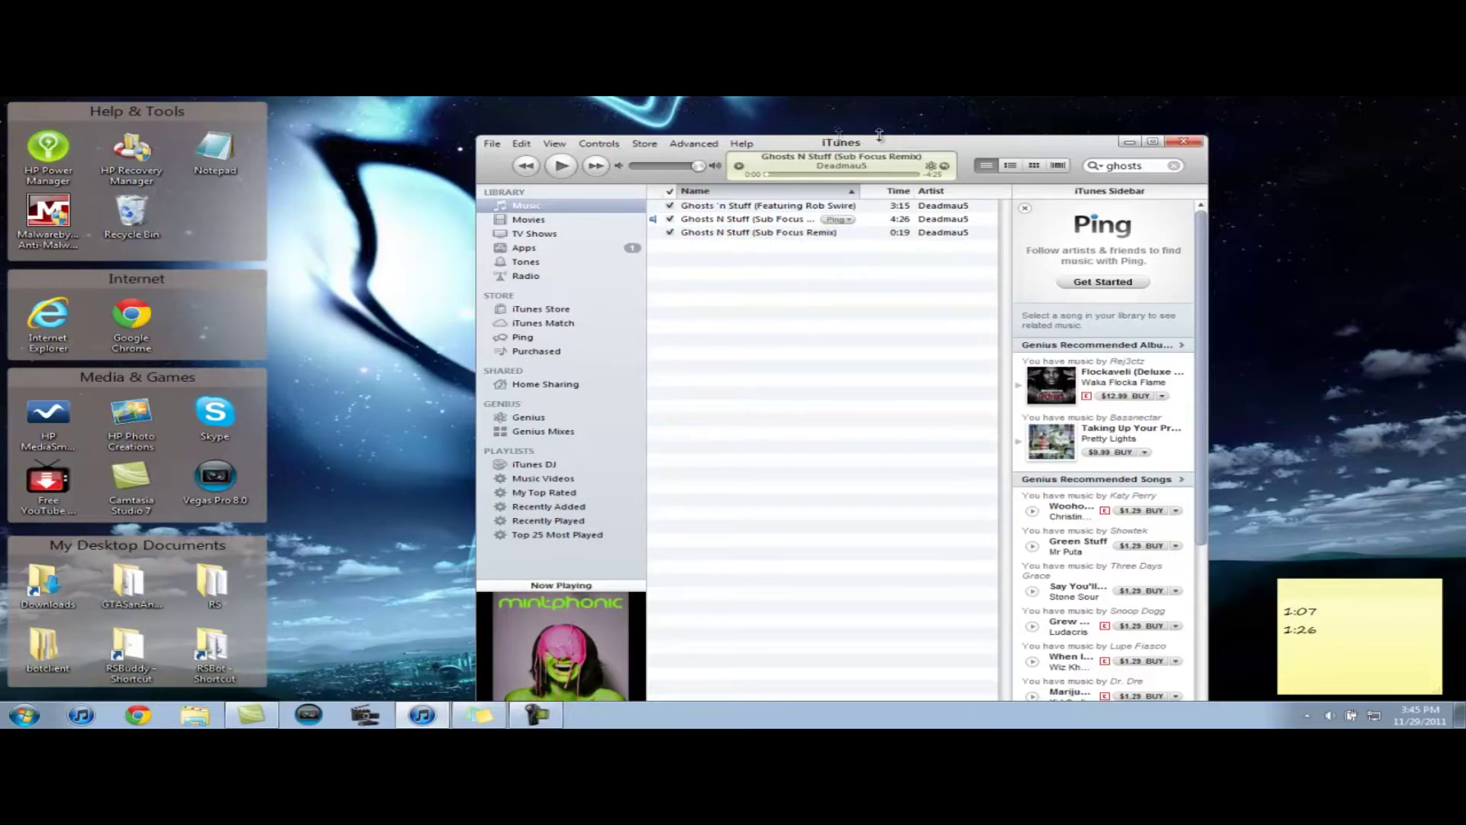
pyautogui.moveTo(845, 154); pyautogui.dragTo(1040, 135)
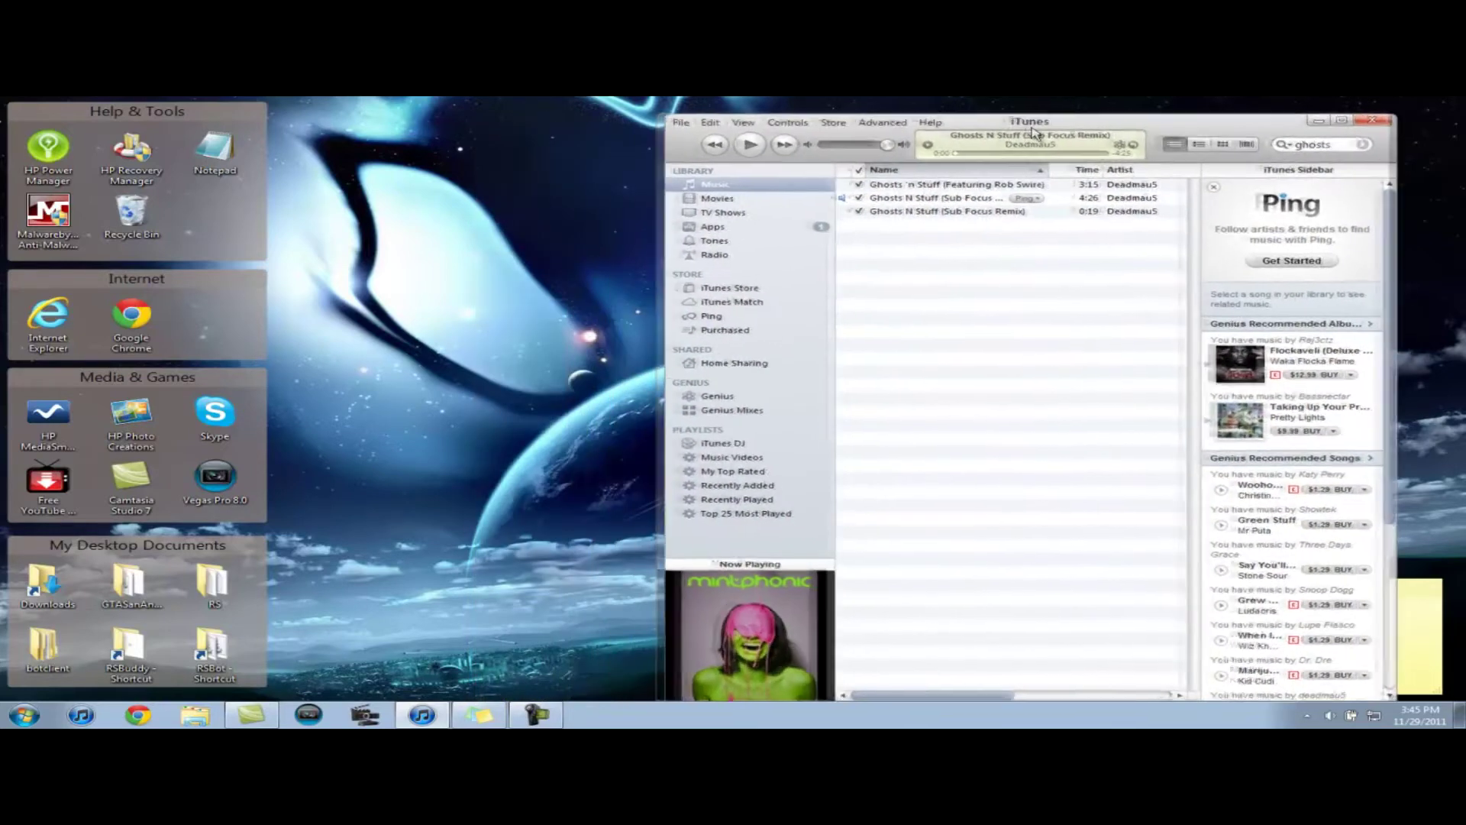
pyautogui.moveTo(967, 220); pyautogui.dragTo(433, 283)
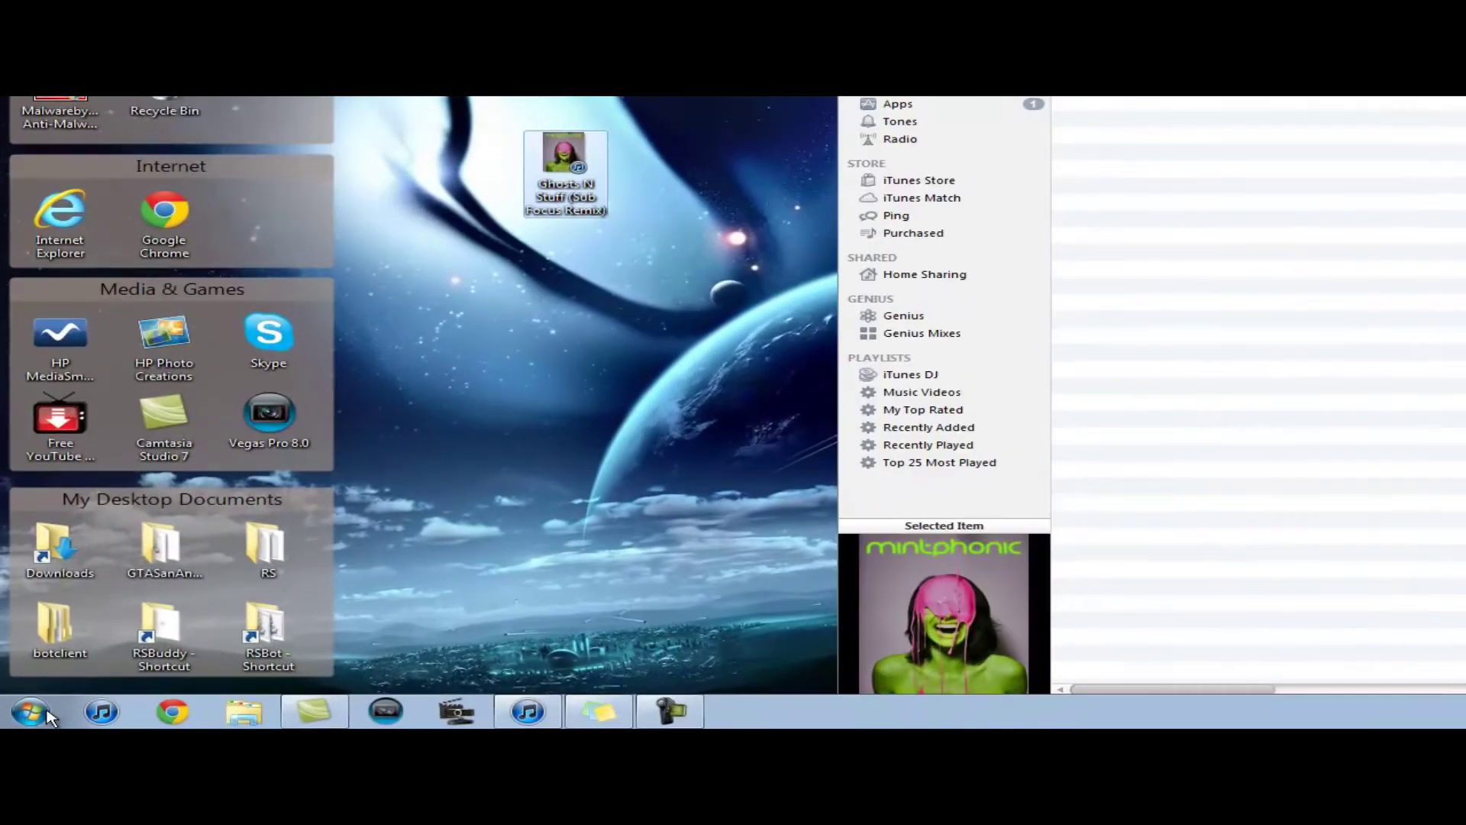
# Open the advanced view settings of Folder Options under Appearance and Personalization in the Windows Control Panel
pyautogui.click(25, 716)
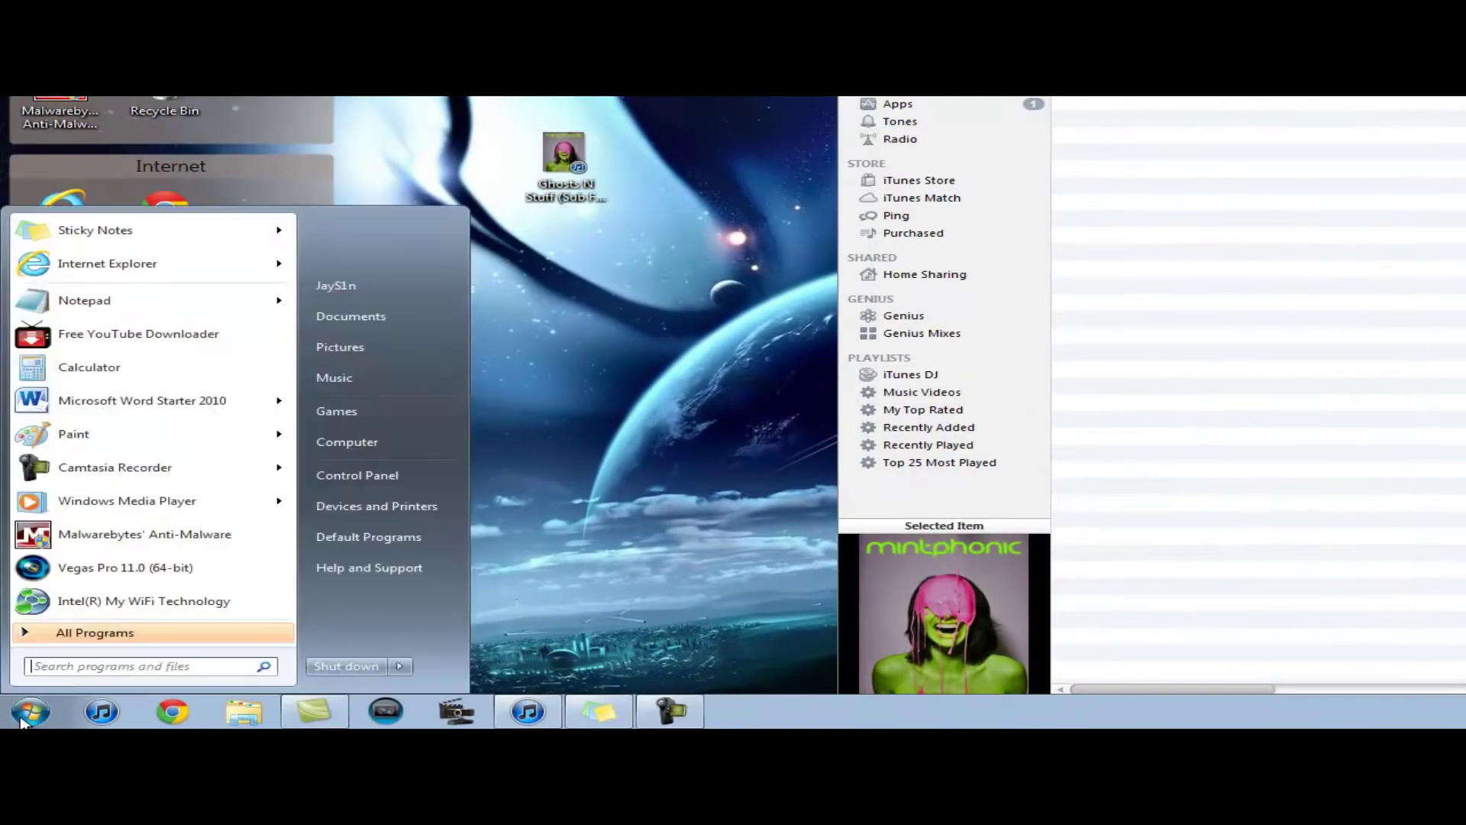
pyautogui.click(378, 484)
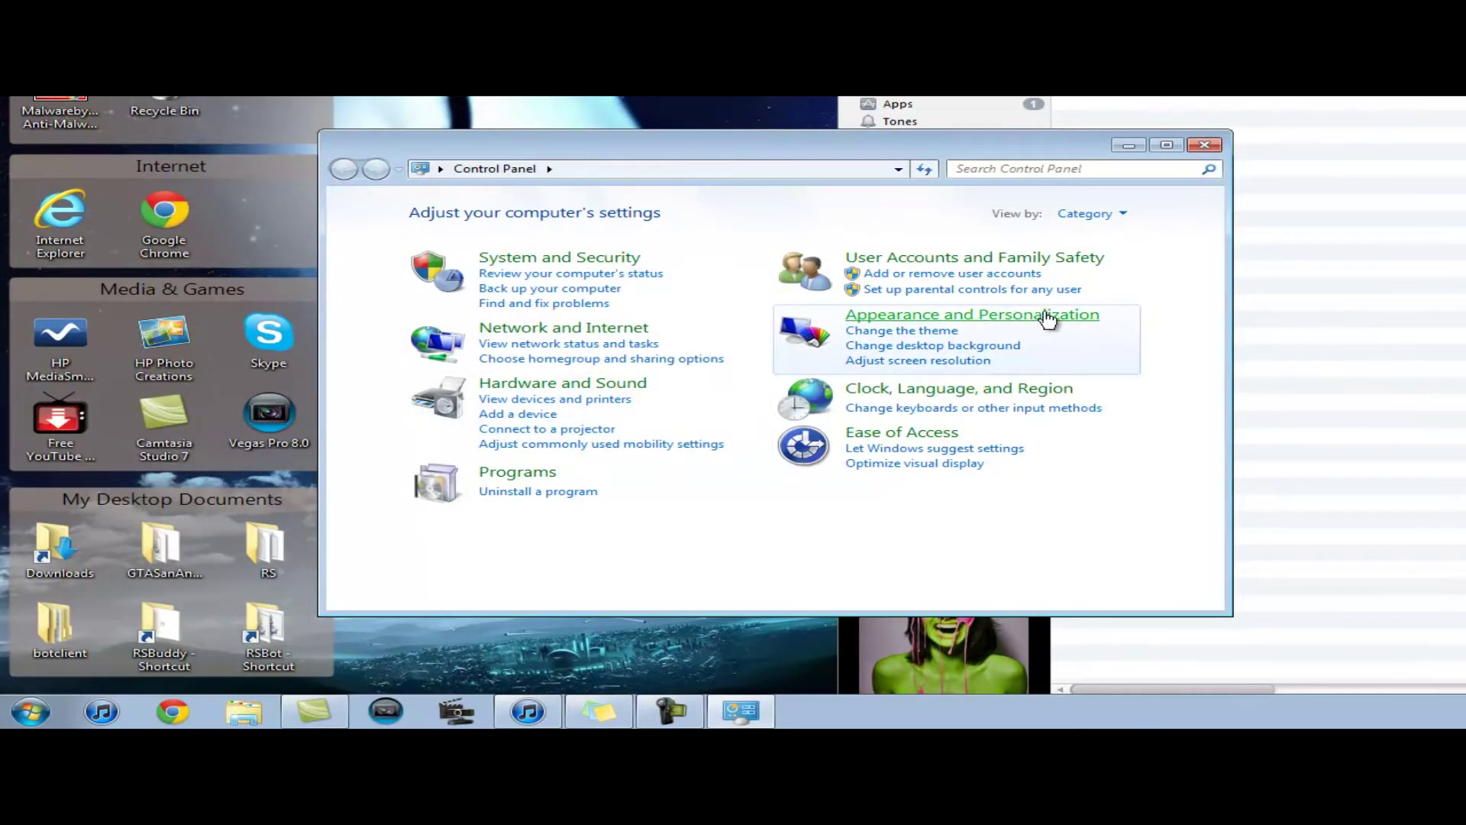
pyautogui.click(1080, 317)
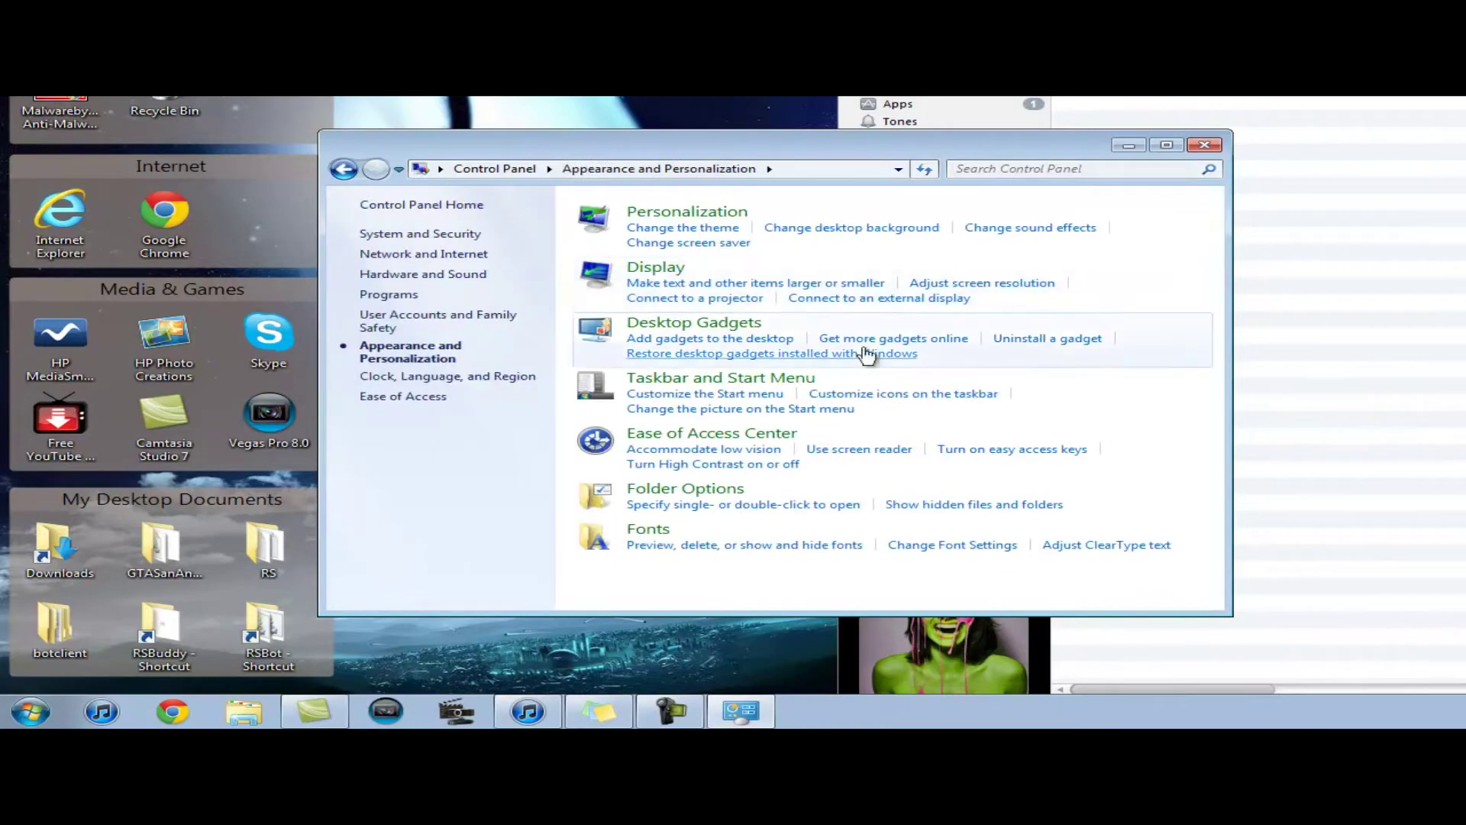
pyautogui.click(689, 495)
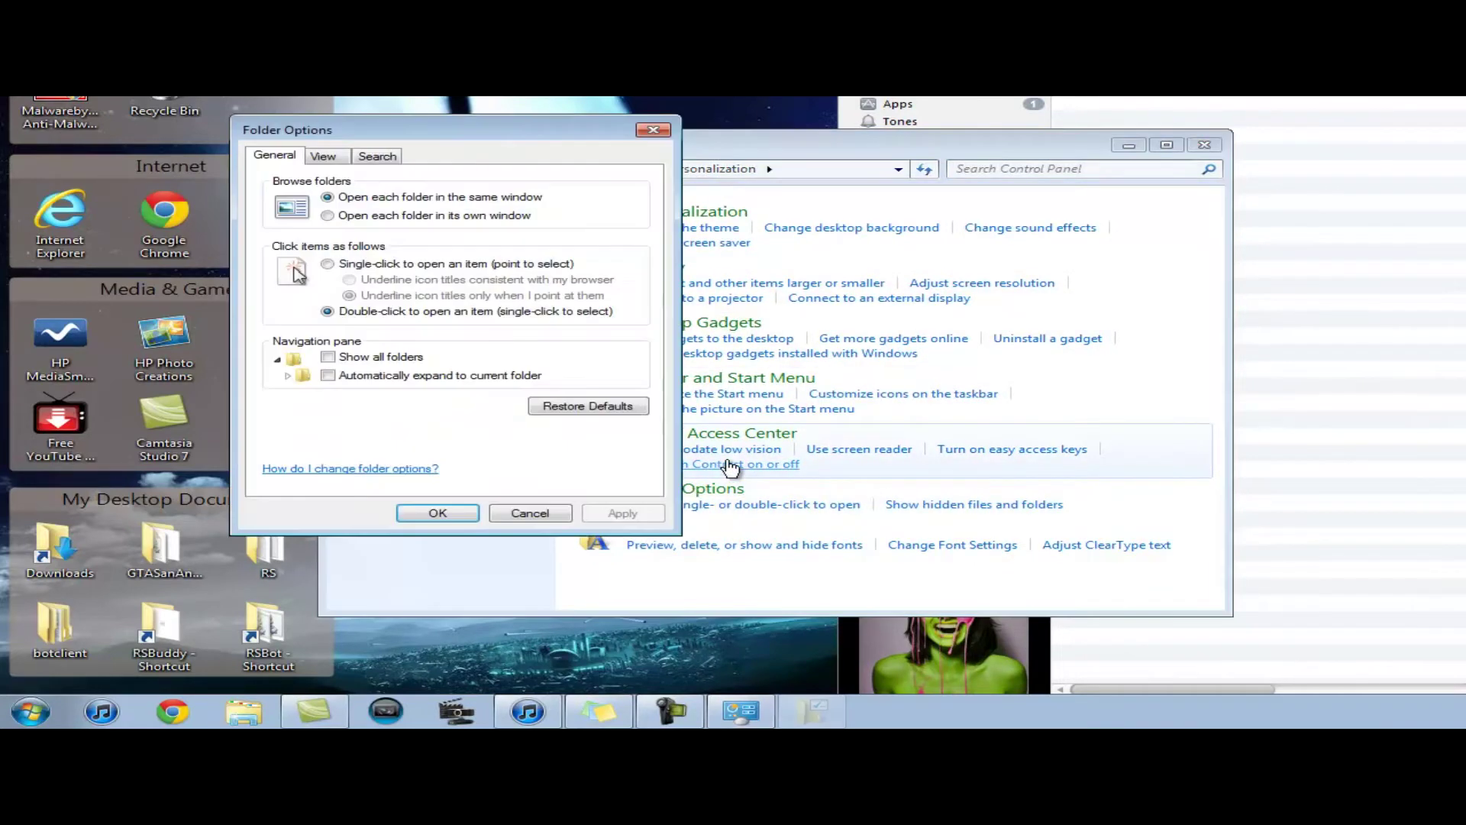
pyautogui.click(322, 156)
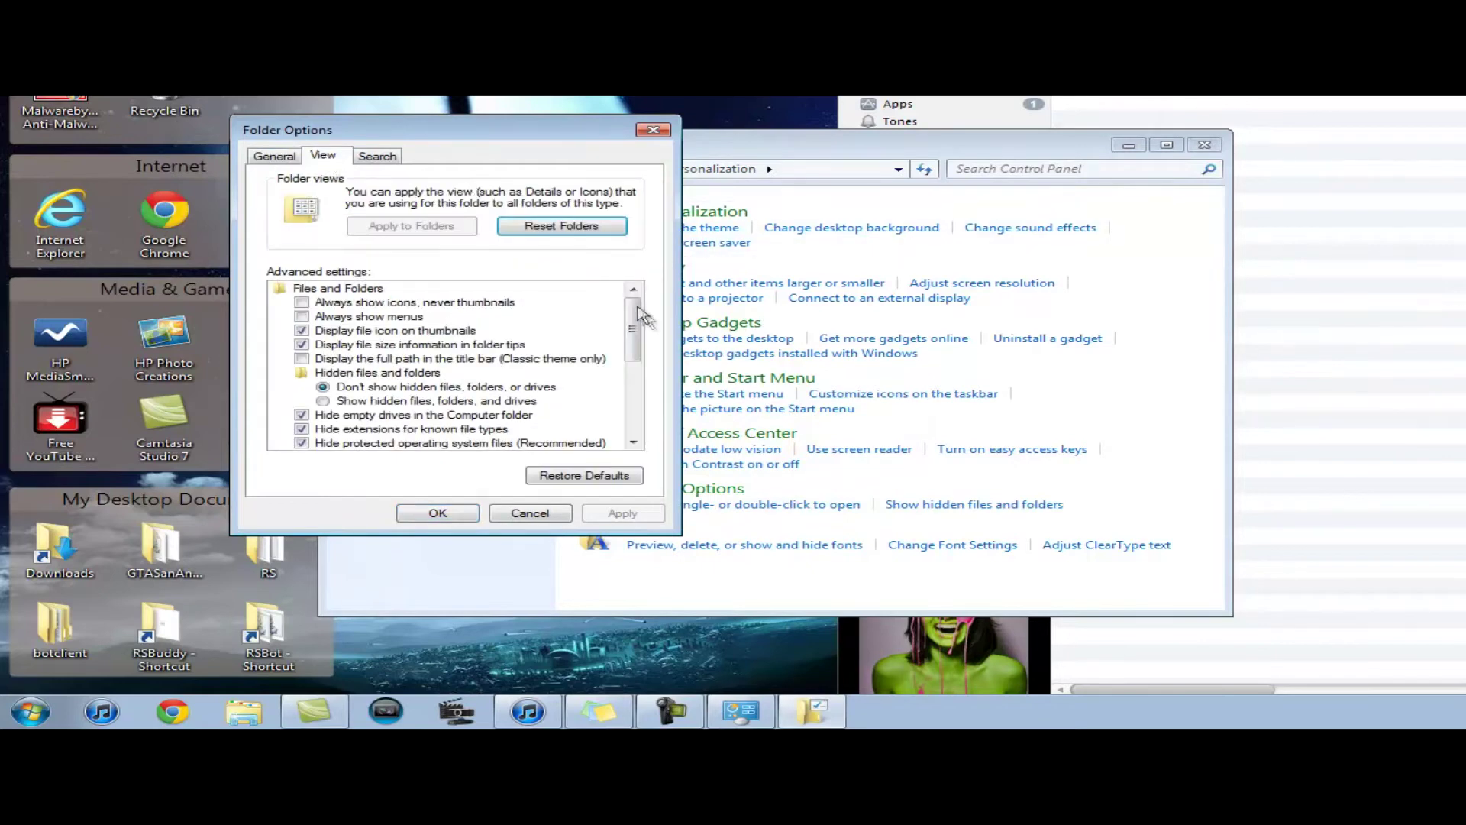
# Turn off "Hide extensions for known file types", apply the change, and close the Folder Options and Control Panel windows
pyautogui.scroll(-2, 633, 336)
pyautogui.moveTo(633, 337); pyautogui.dragTo(633, 355)
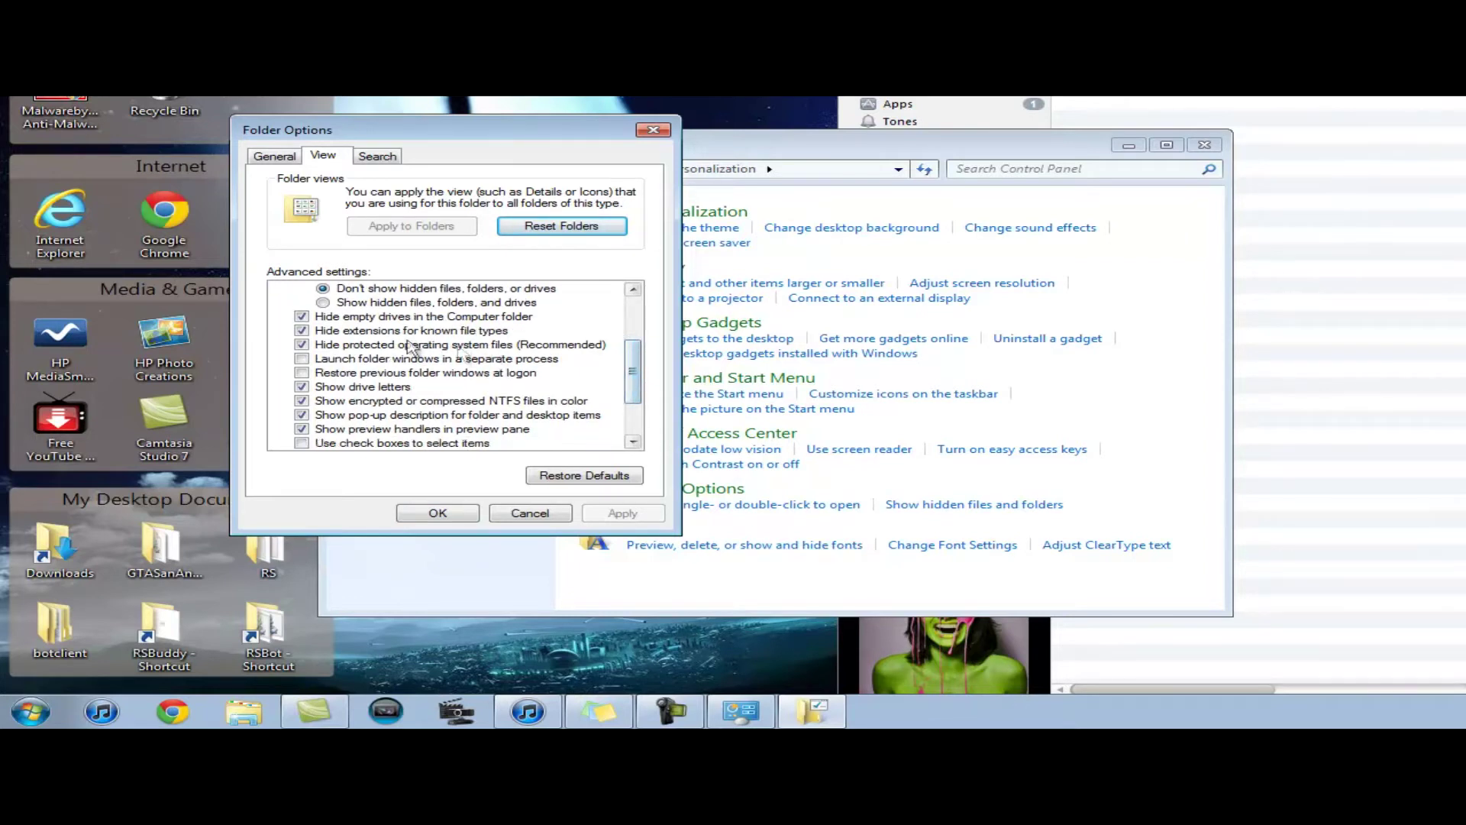
pyautogui.click(302, 330)
pyautogui.click(302, 331)
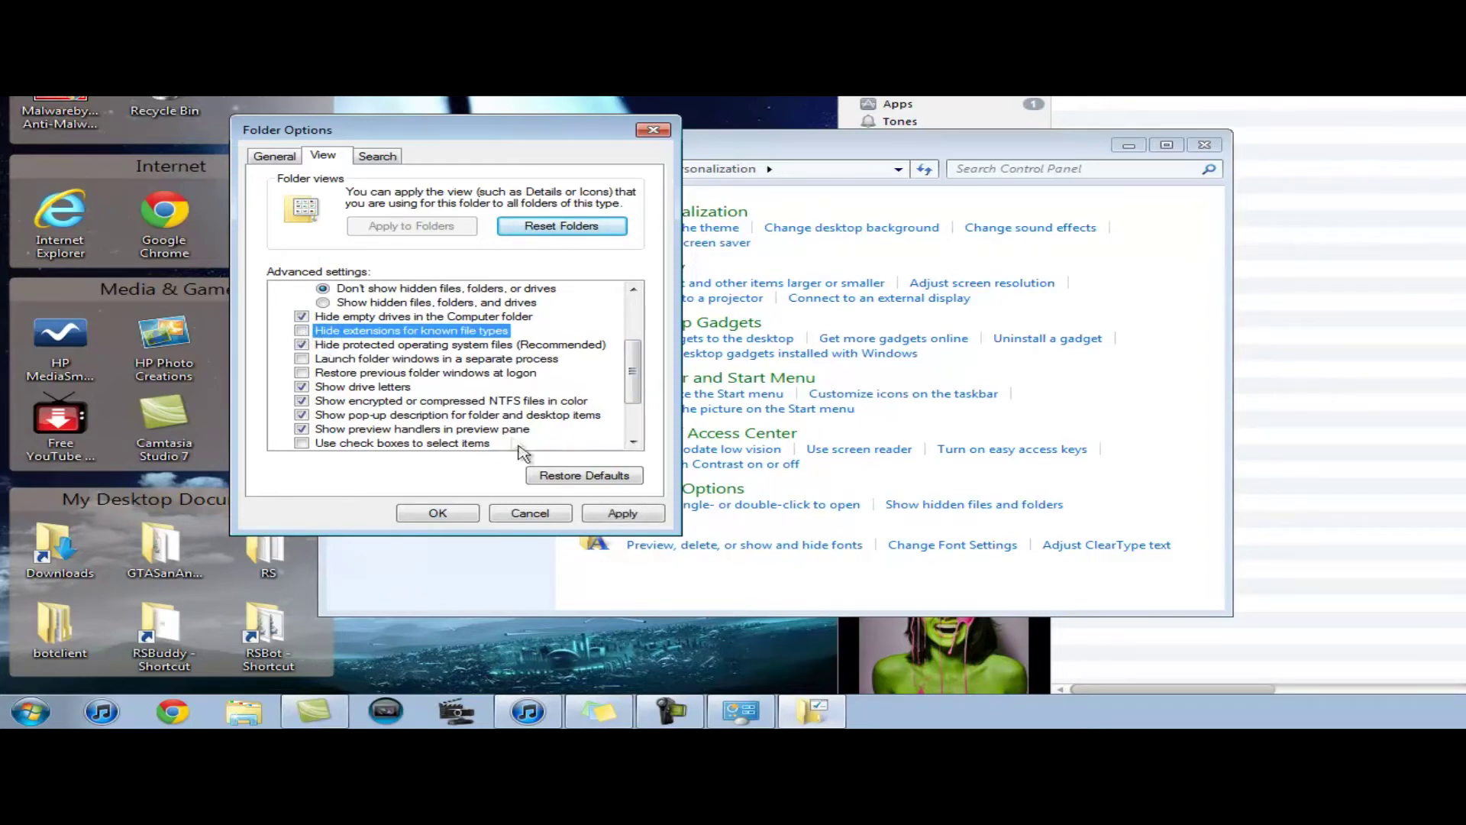
pyautogui.click(622, 513)
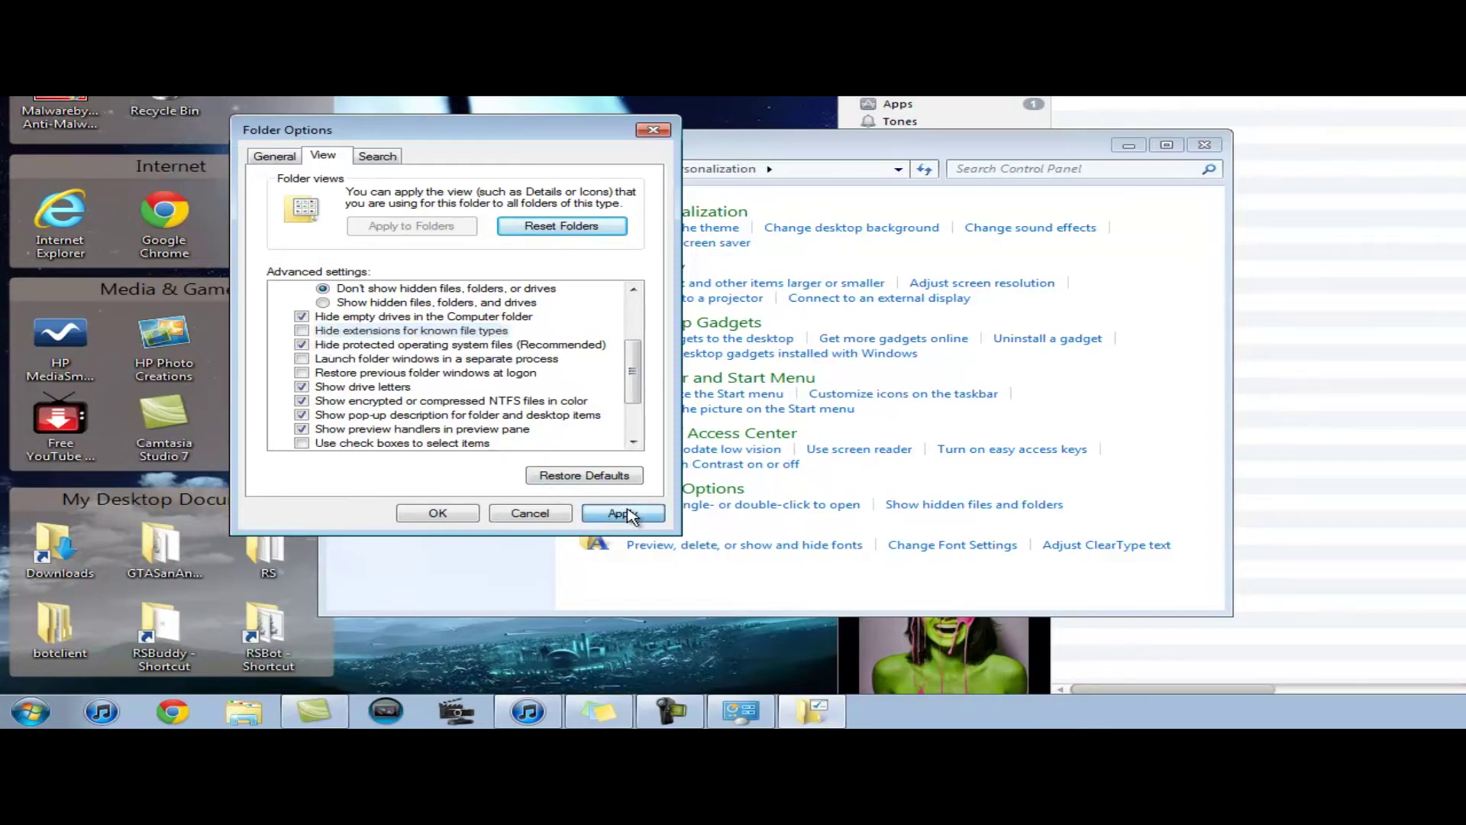
pyautogui.click(438, 514)
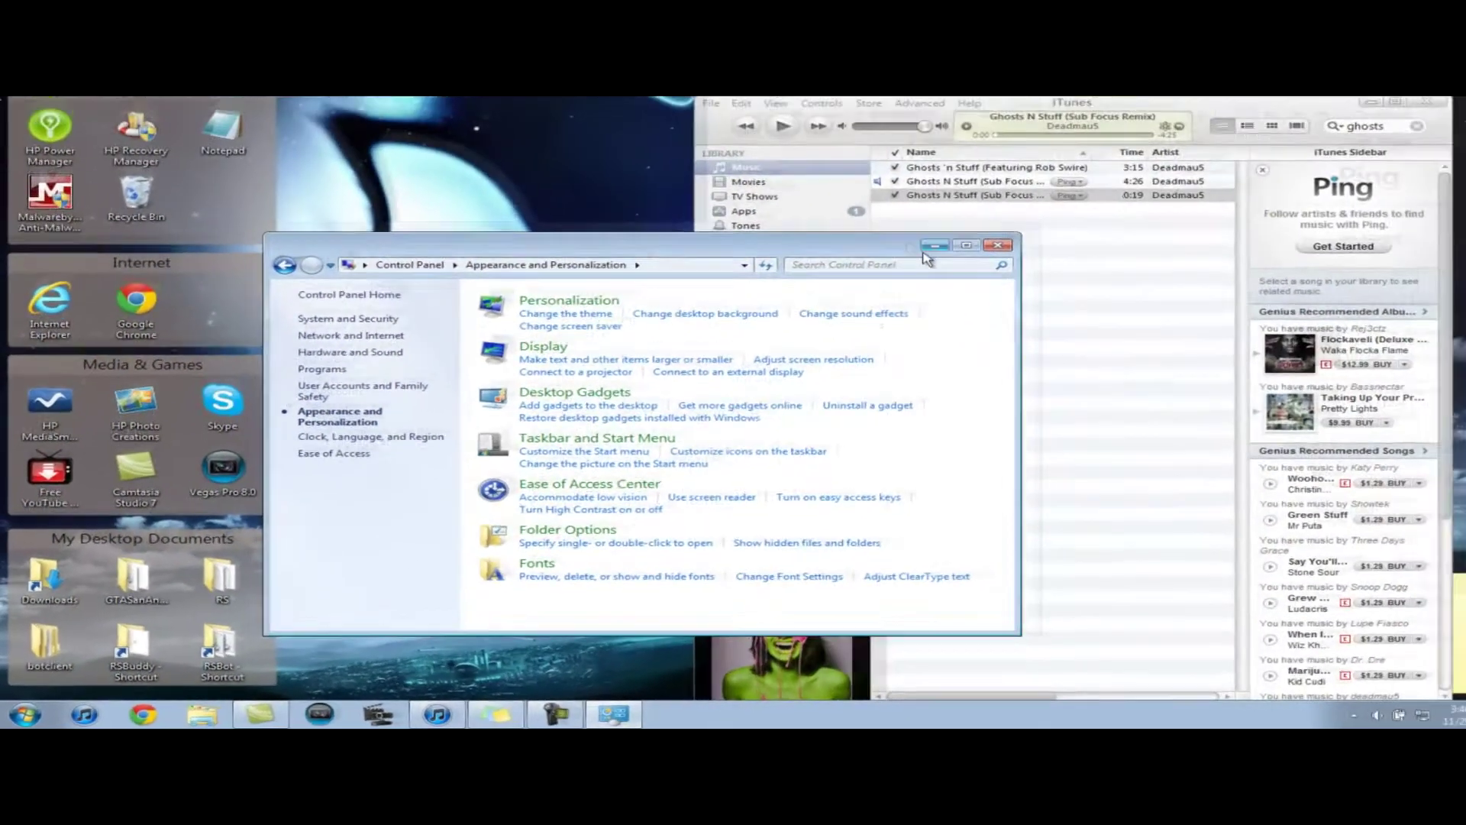
pyautogui.moveTo(820, 249); pyautogui.dragTo(673, 356)
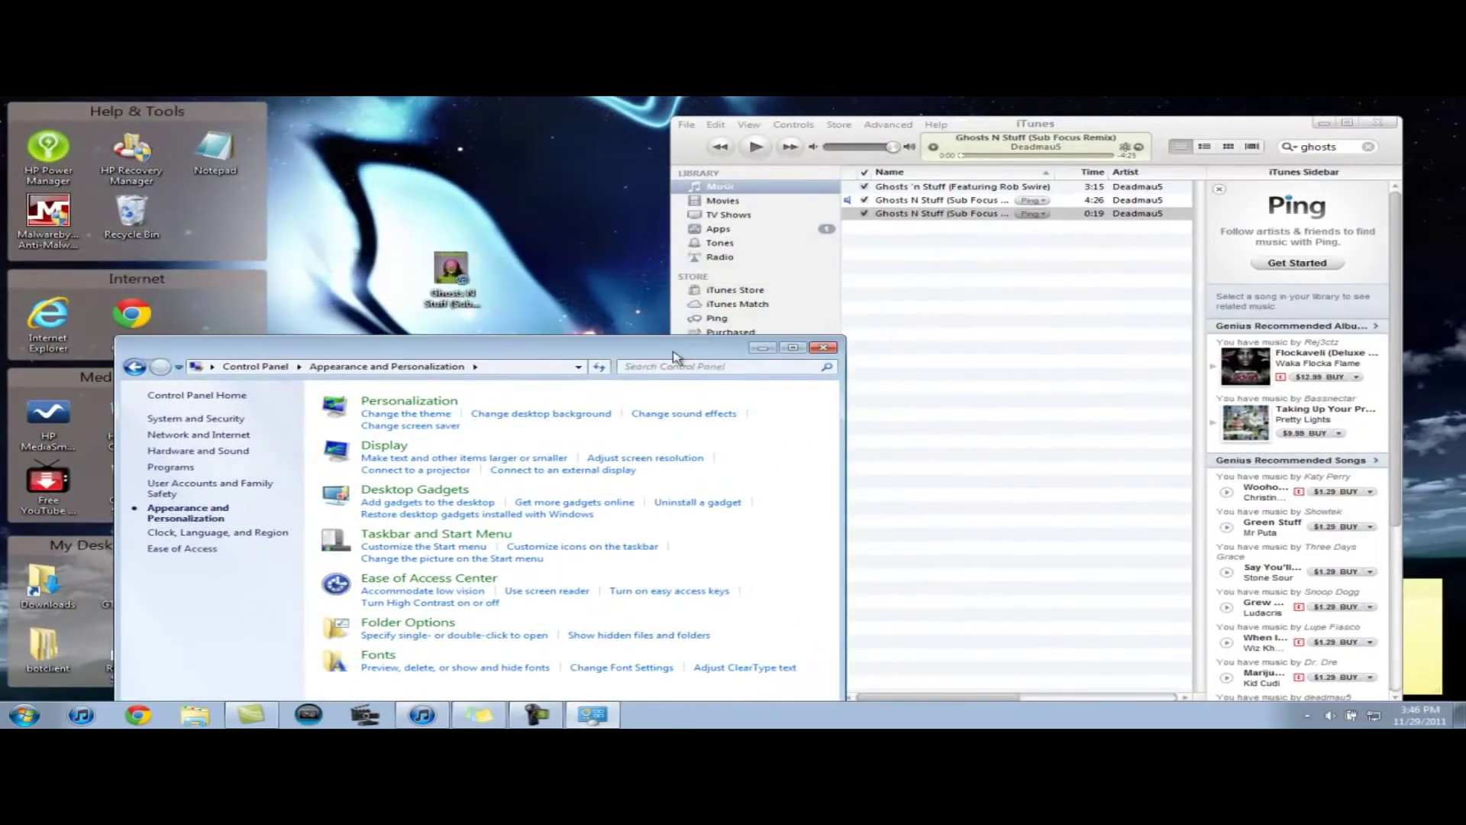
pyautogui.click(823, 348)
# Change the extension of the song file on the desktop from .m4a to .m4r and accept the extension change
pyautogui.click(479, 324)
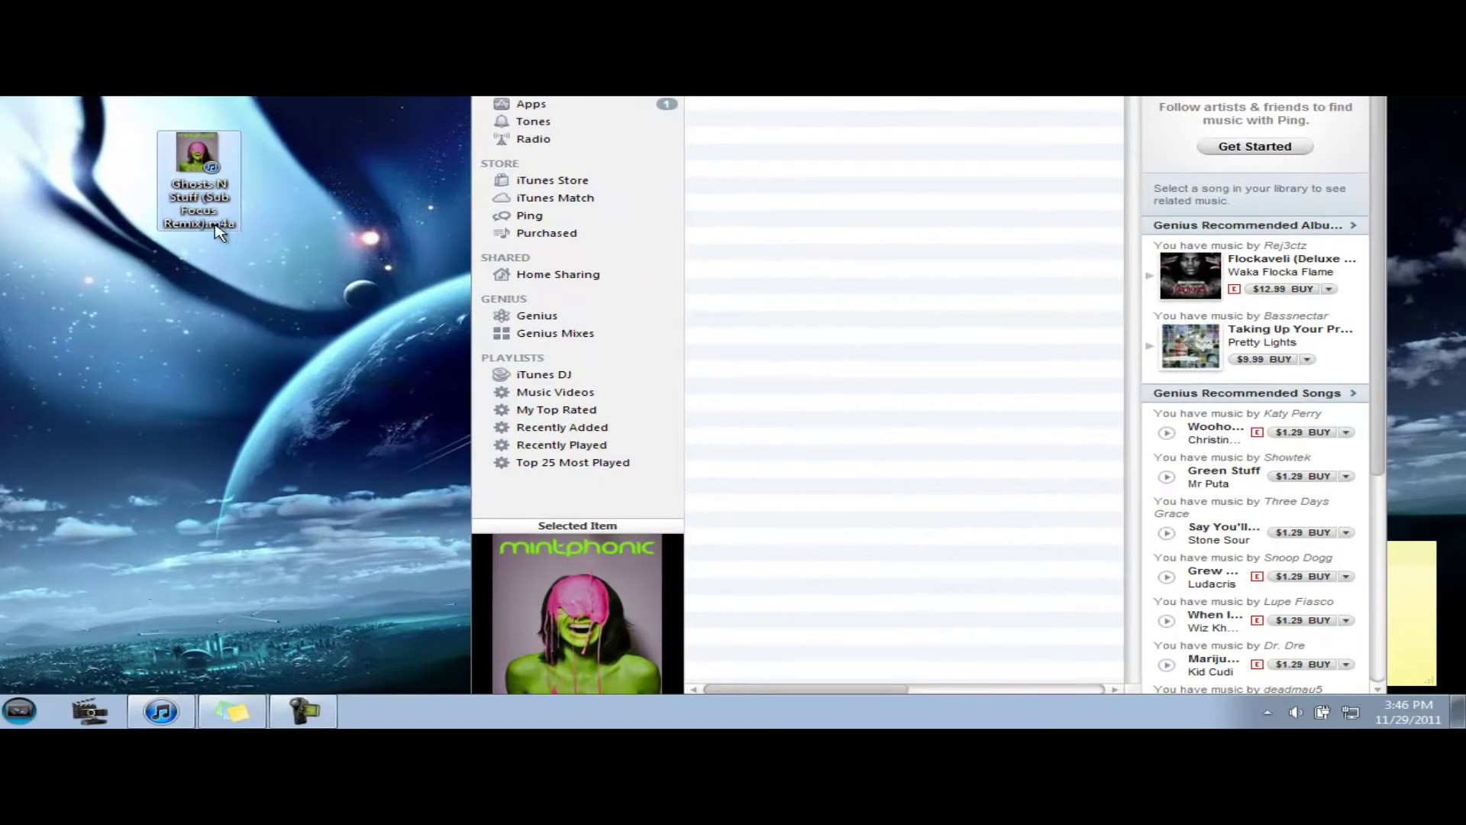
pyautogui.click(223, 233)
pyautogui.press('End')
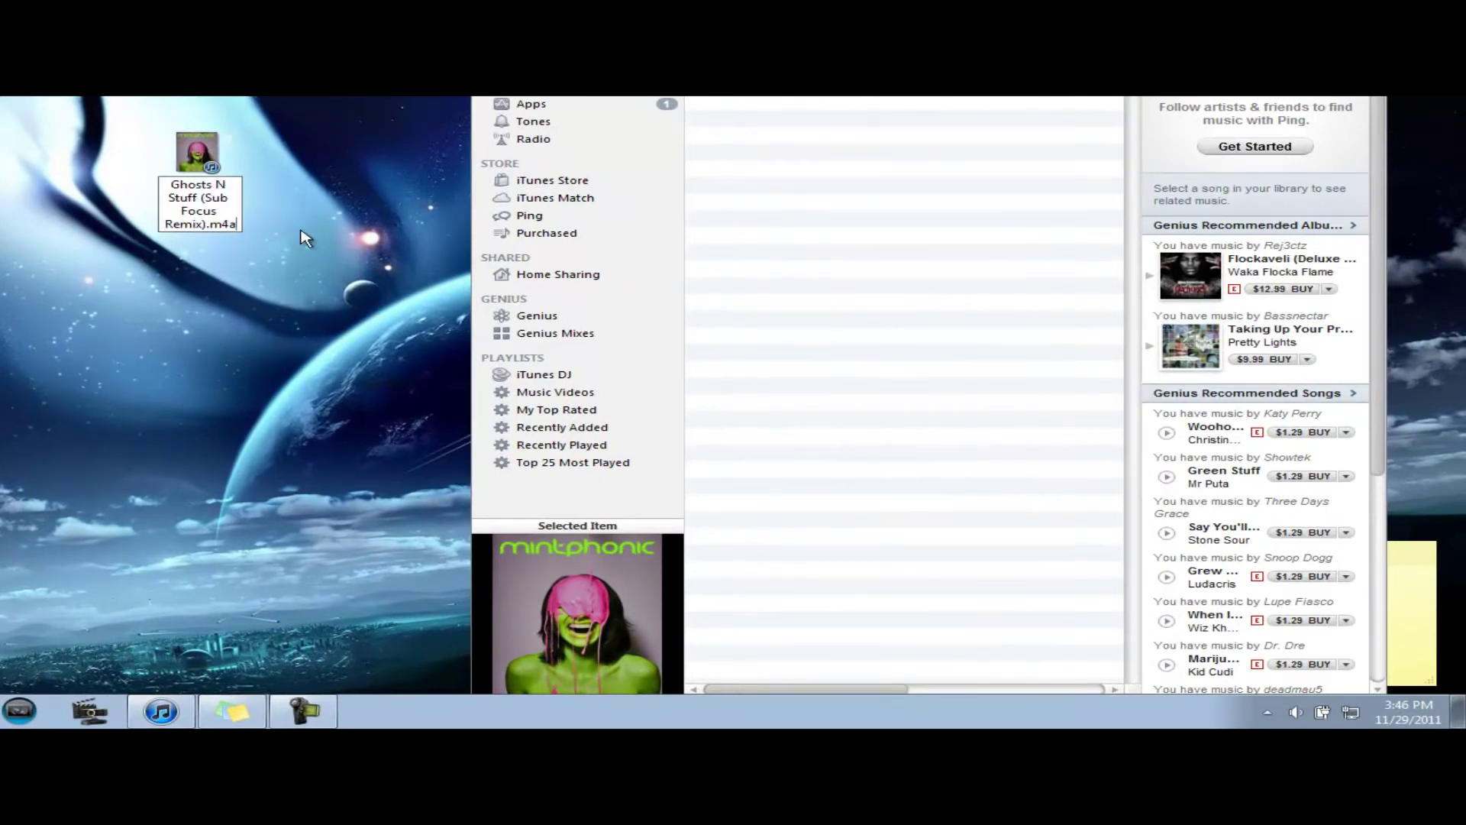
pyautogui.press('BackSpace')
pyautogui.write('r')
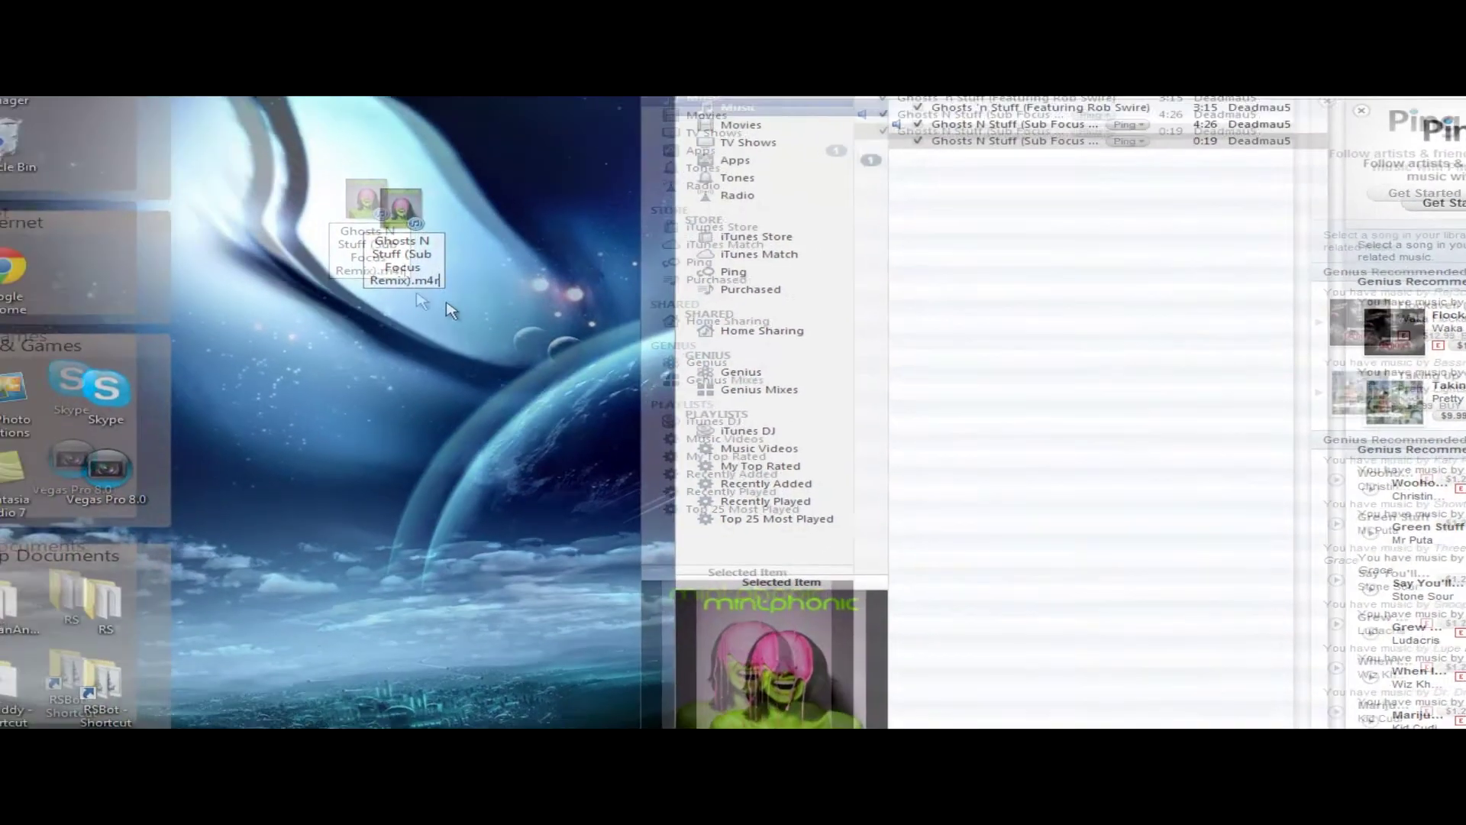
pyautogui.press('Return')
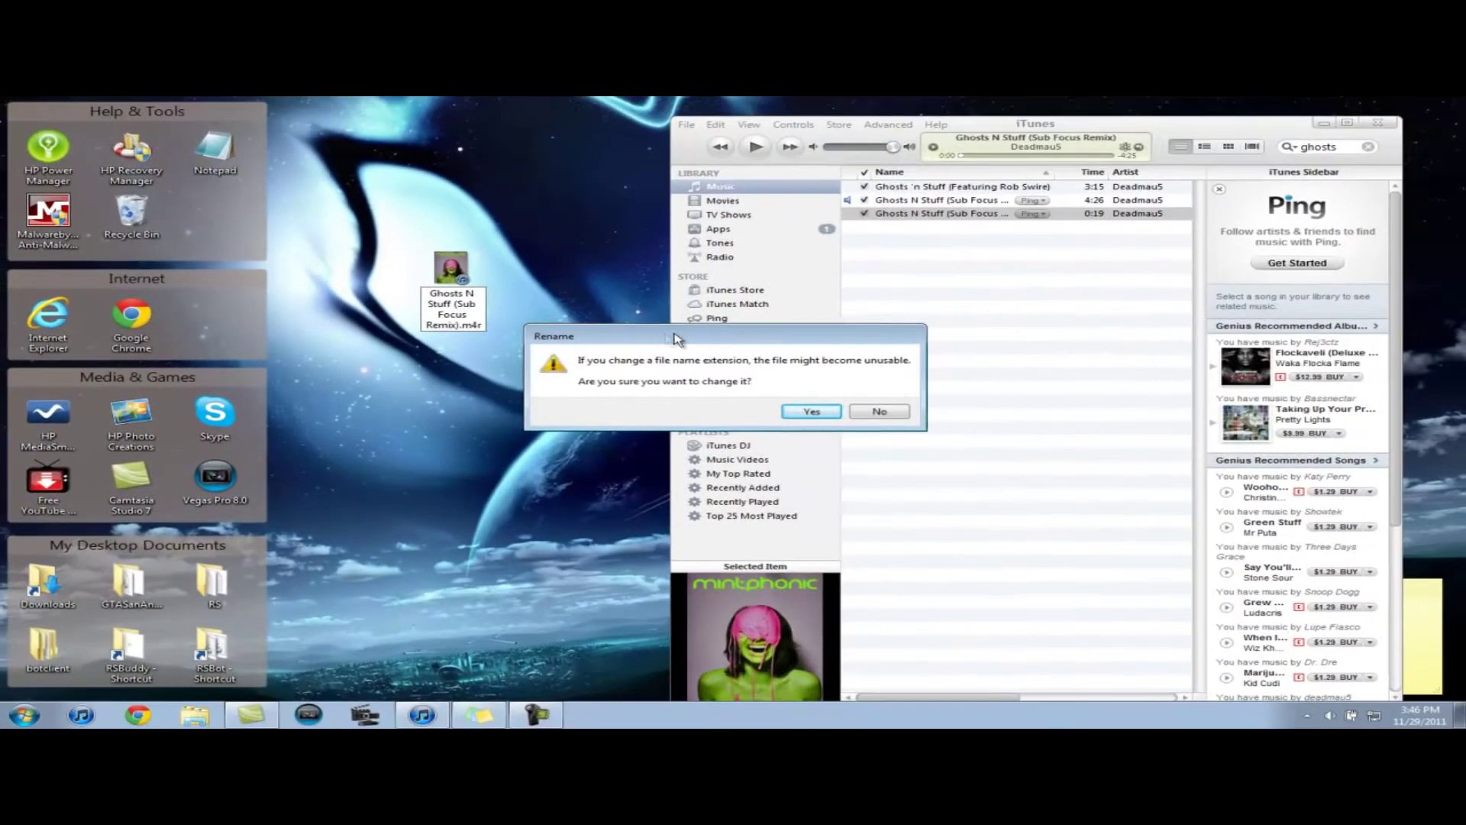
pyautogui.moveTo(794, 347); pyautogui.dragTo(566, 379)
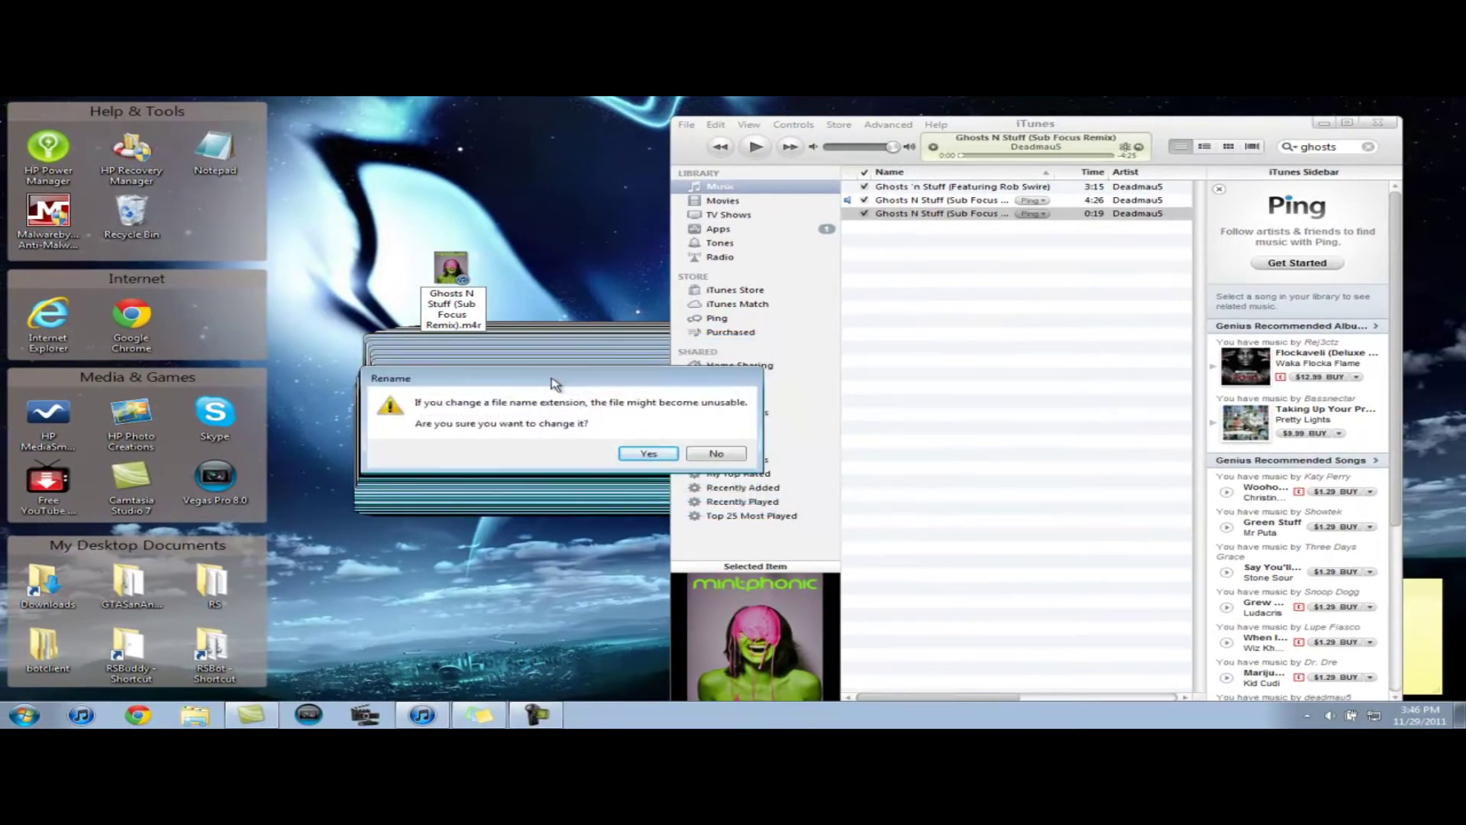
pyautogui.click(649, 455)
# Add the .m4r file from the desktop to the iTunes library and show the Tones list
pyautogui.moveTo(497, 346); pyautogui.dragTo(626, 418)
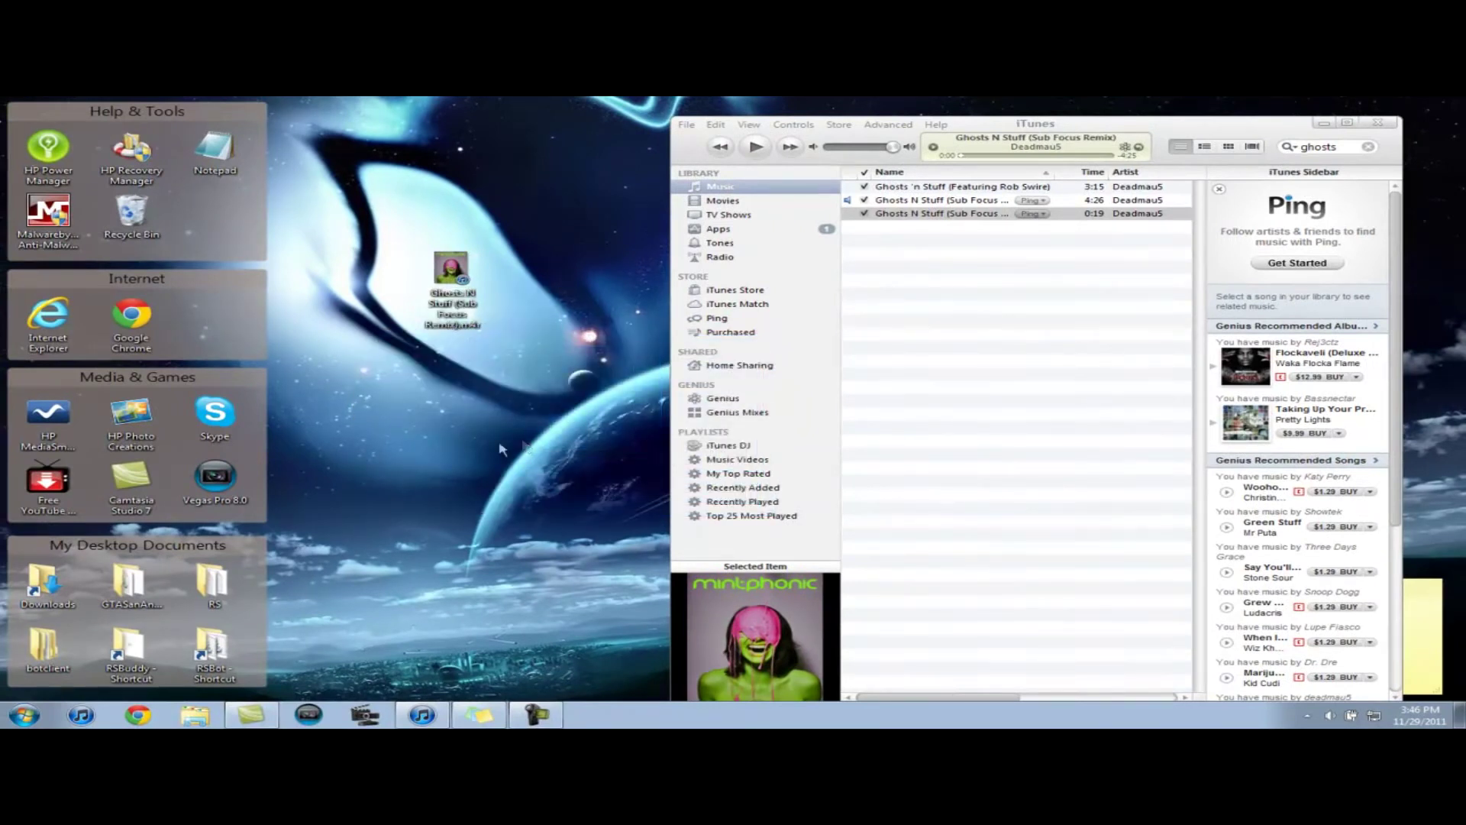
pyautogui.click(464, 305)
pyautogui.moveTo(462, 319); pyautogui.dragTo(382, 382)
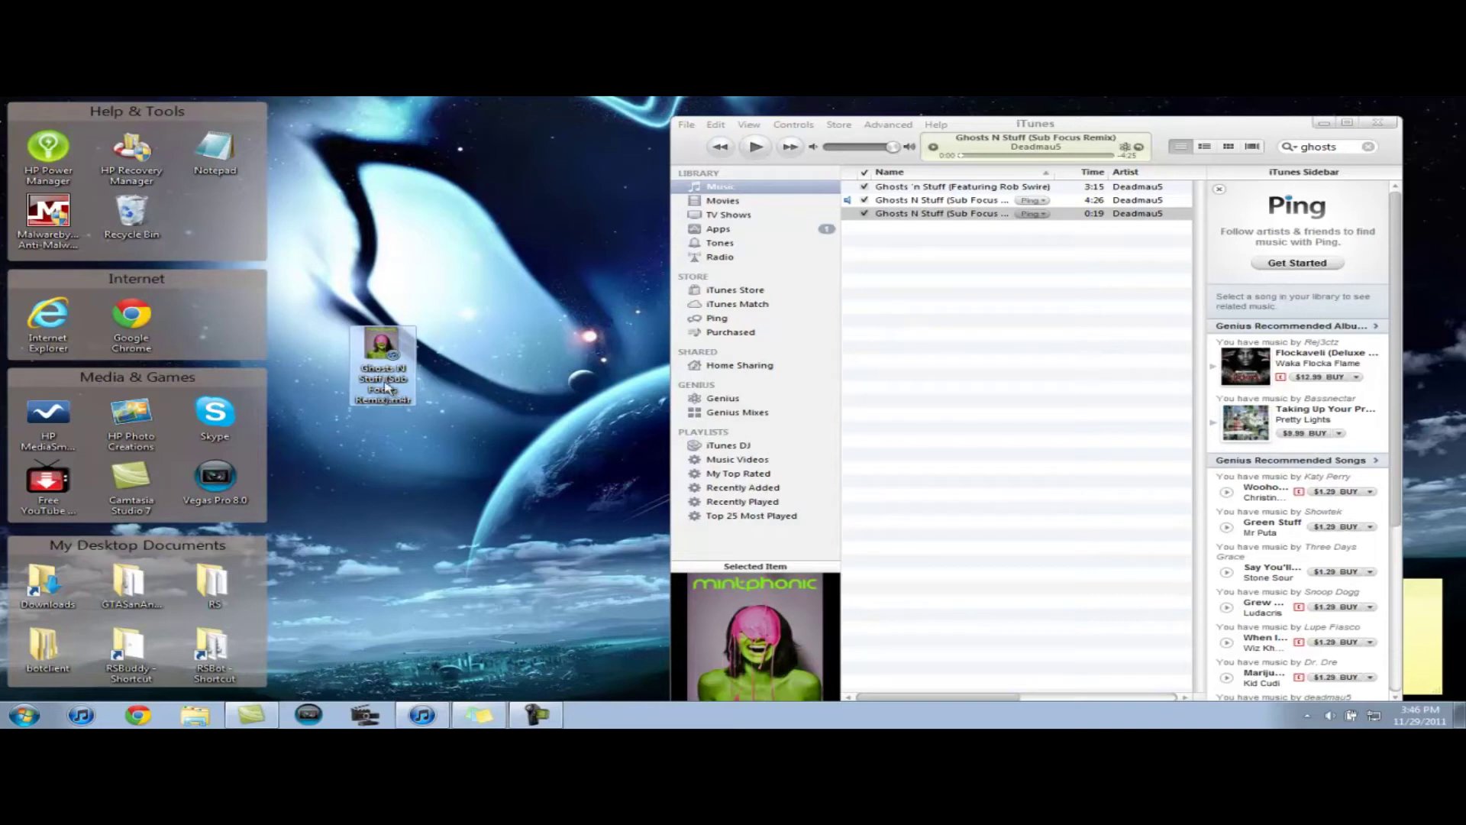
pyautogui.moveTo(382, 381); pyautogui.dragTo(901, 266)
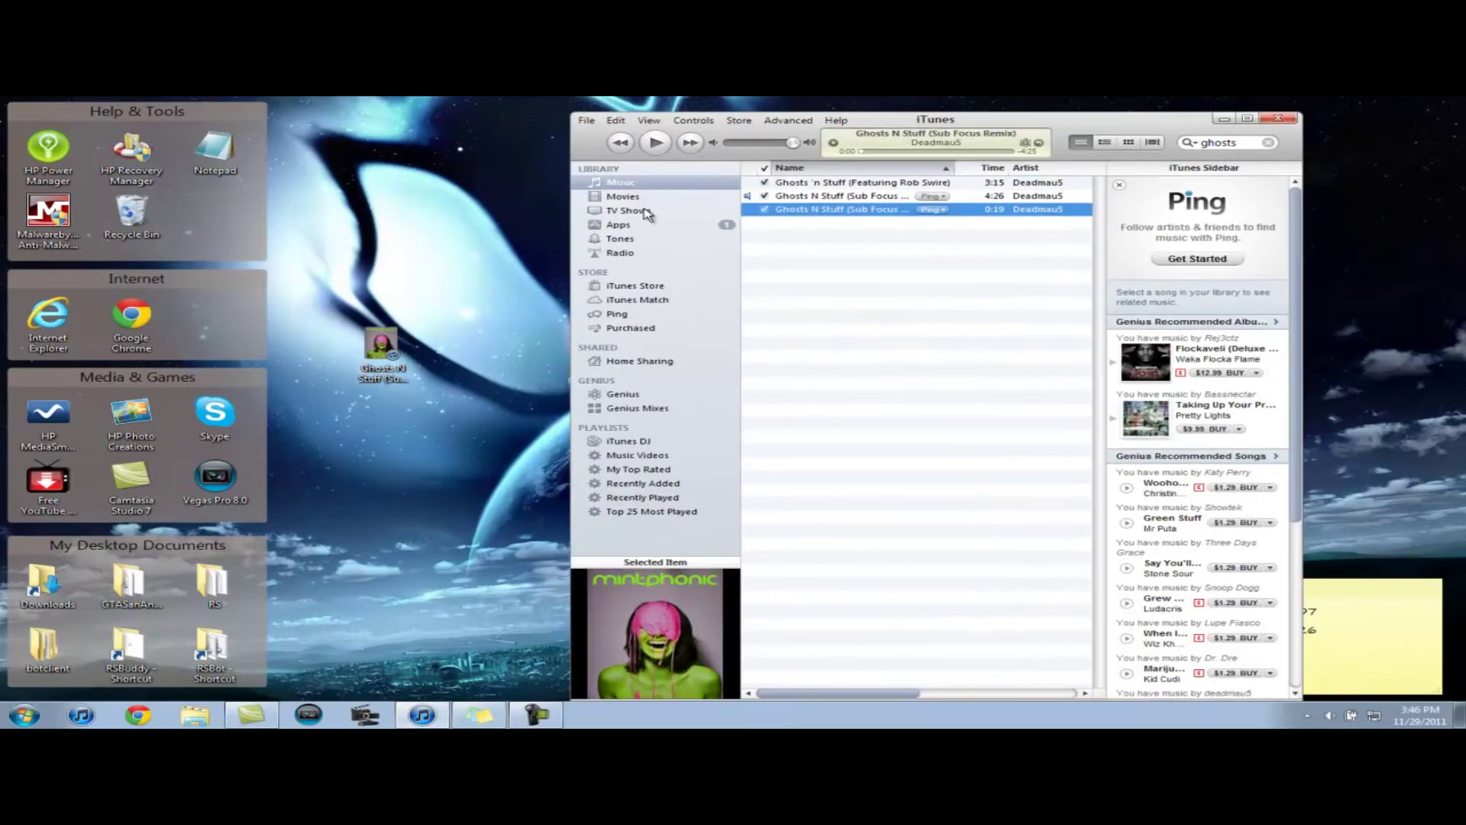
pyautogui.click(620, 238)
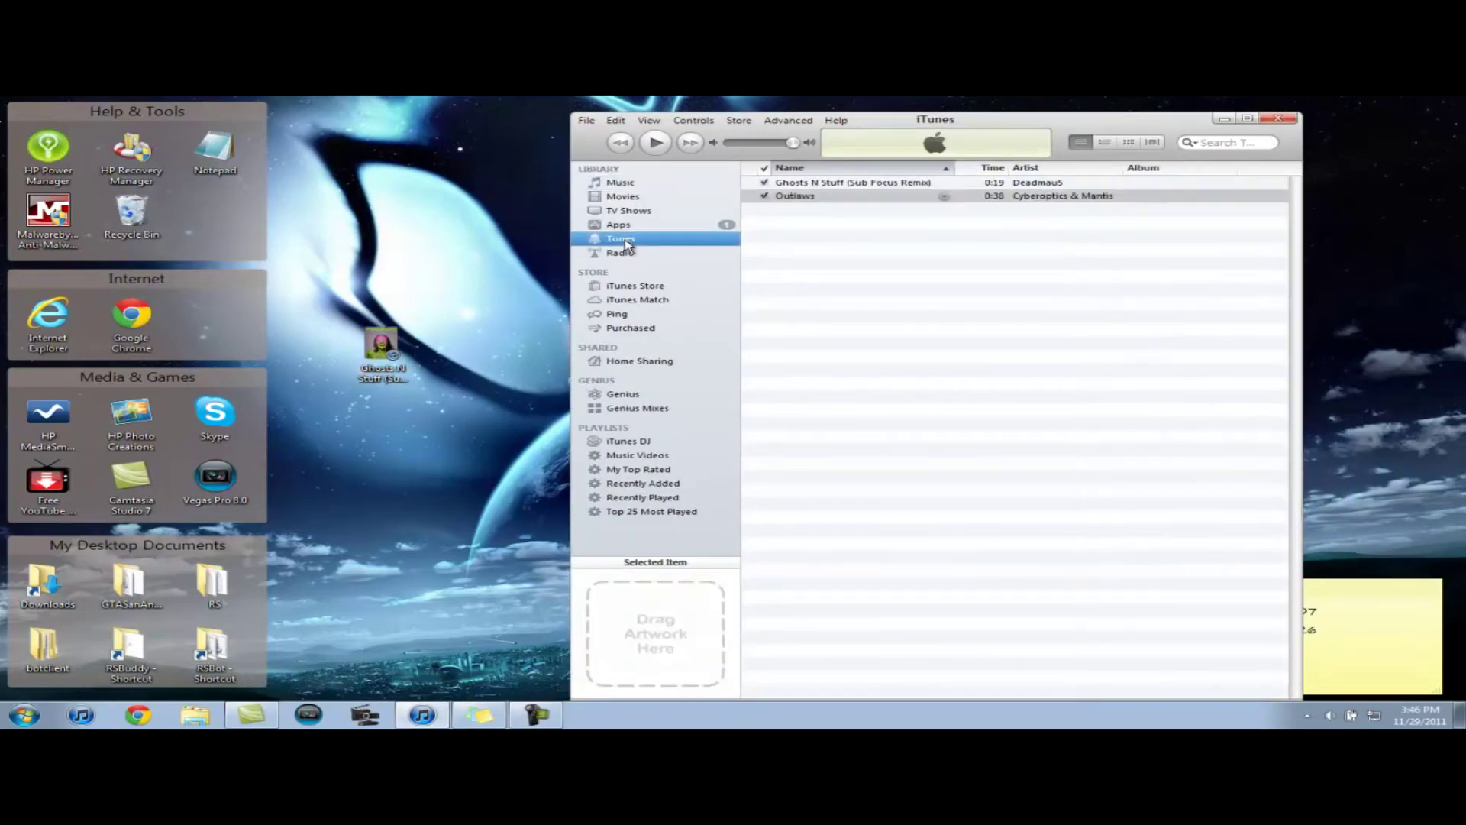
# Play the Ghosts N Stuff (Sub Focus Remix) tone, move the iTunes window aside and open the system volume control to check the sound
pyautogui.click(832, 185)
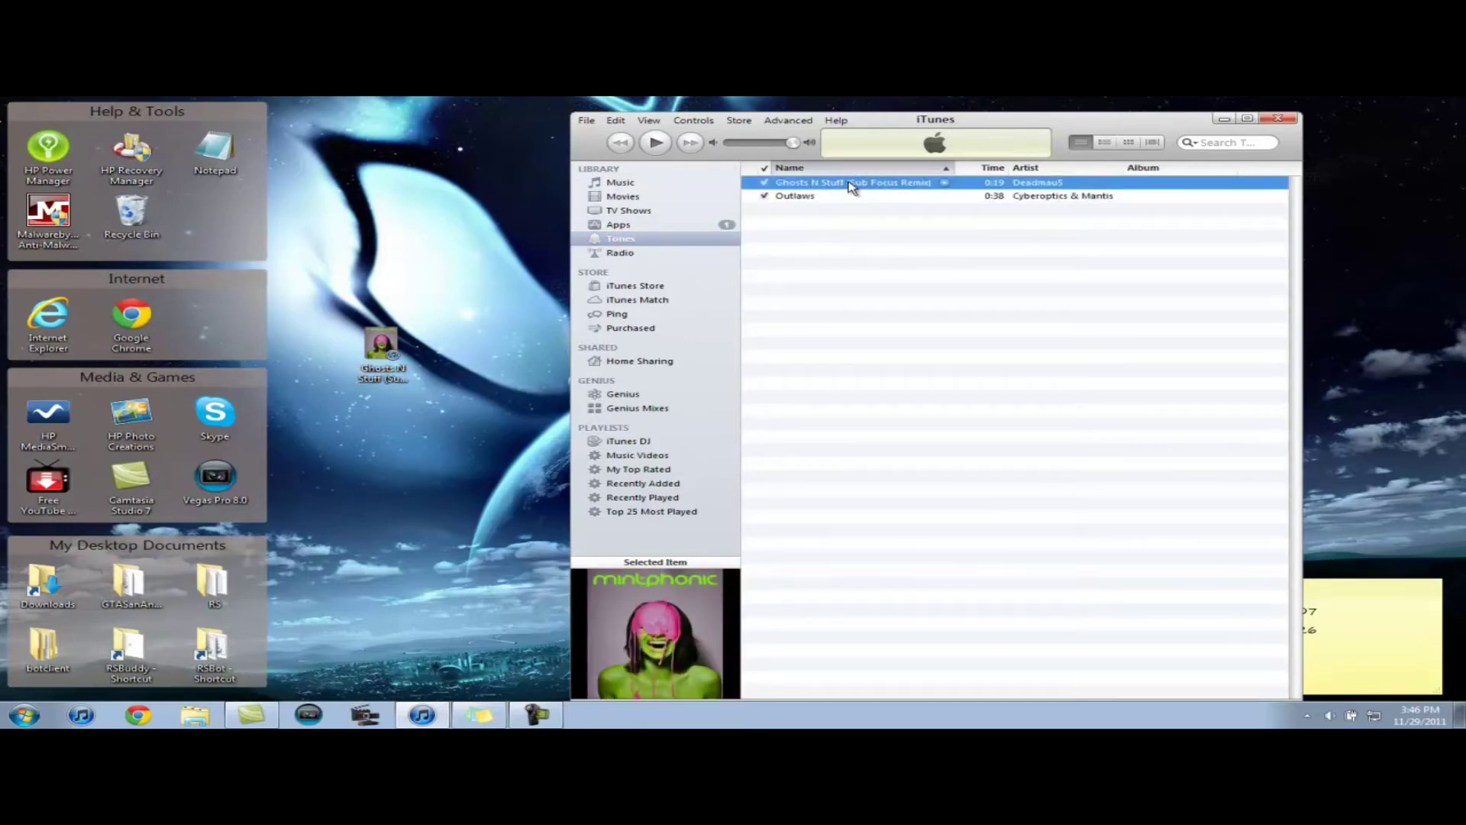
pyautogui.doubleClick(852, 187)
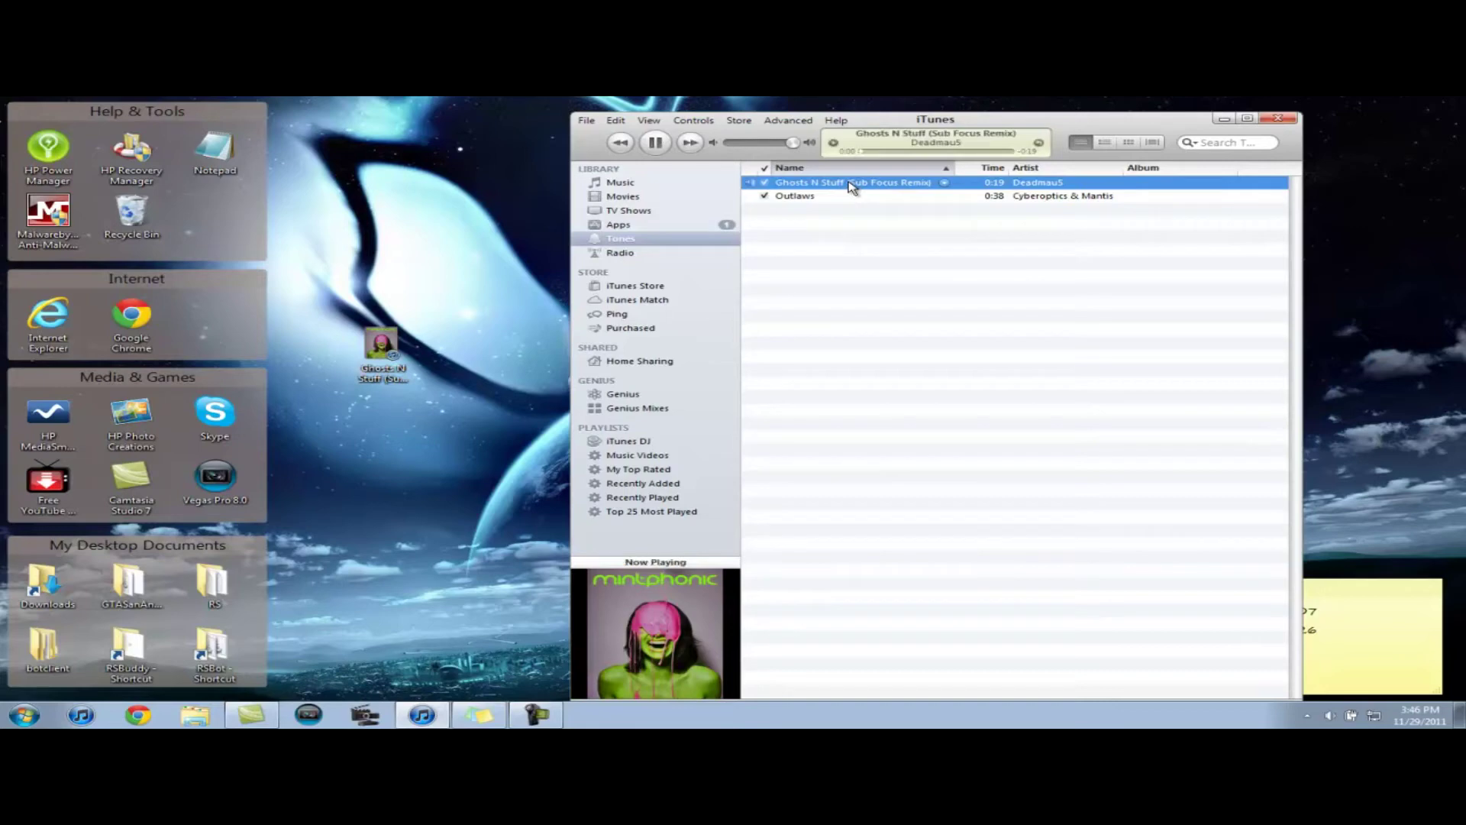
pyautogui.moveTo(933, 124); pyautogui.dragTo(717, 128)
pyautogui.click(1326, 721)
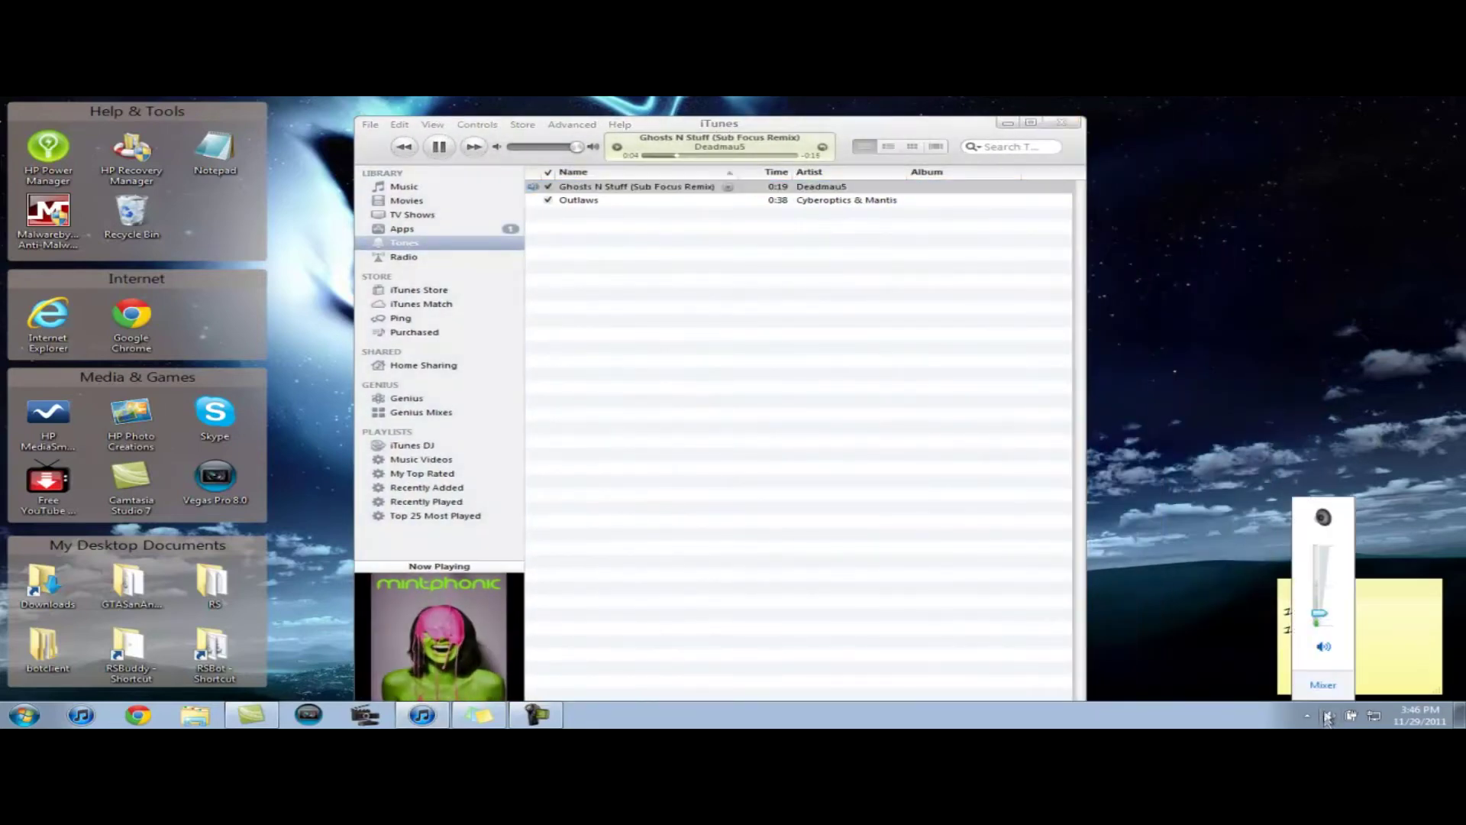
pyautogui.click(820, 386)
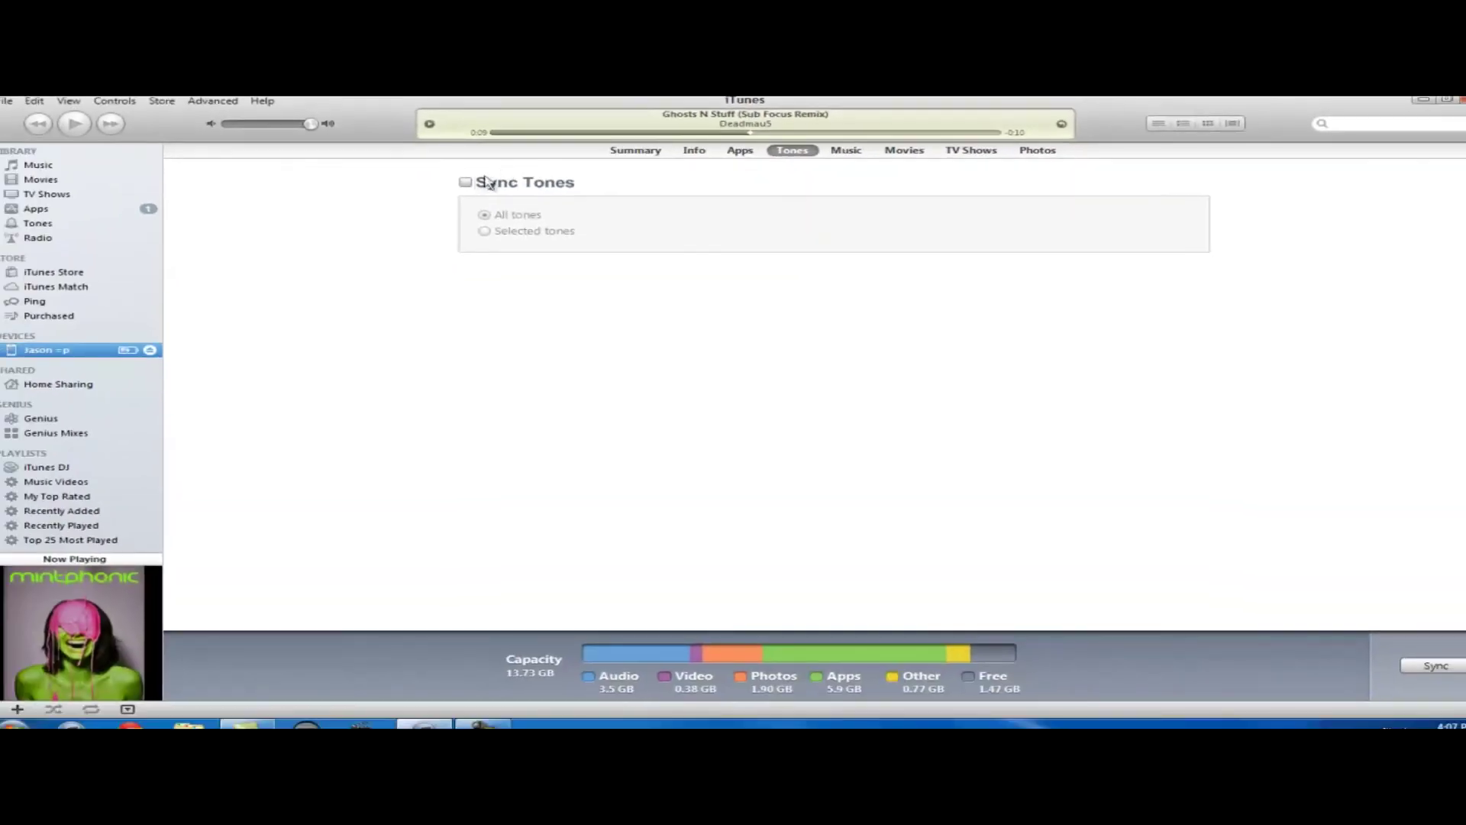
# Turn on Sync Tones for the connected device with all tones included, and apply the sync
pyautogui.click(465, 183)
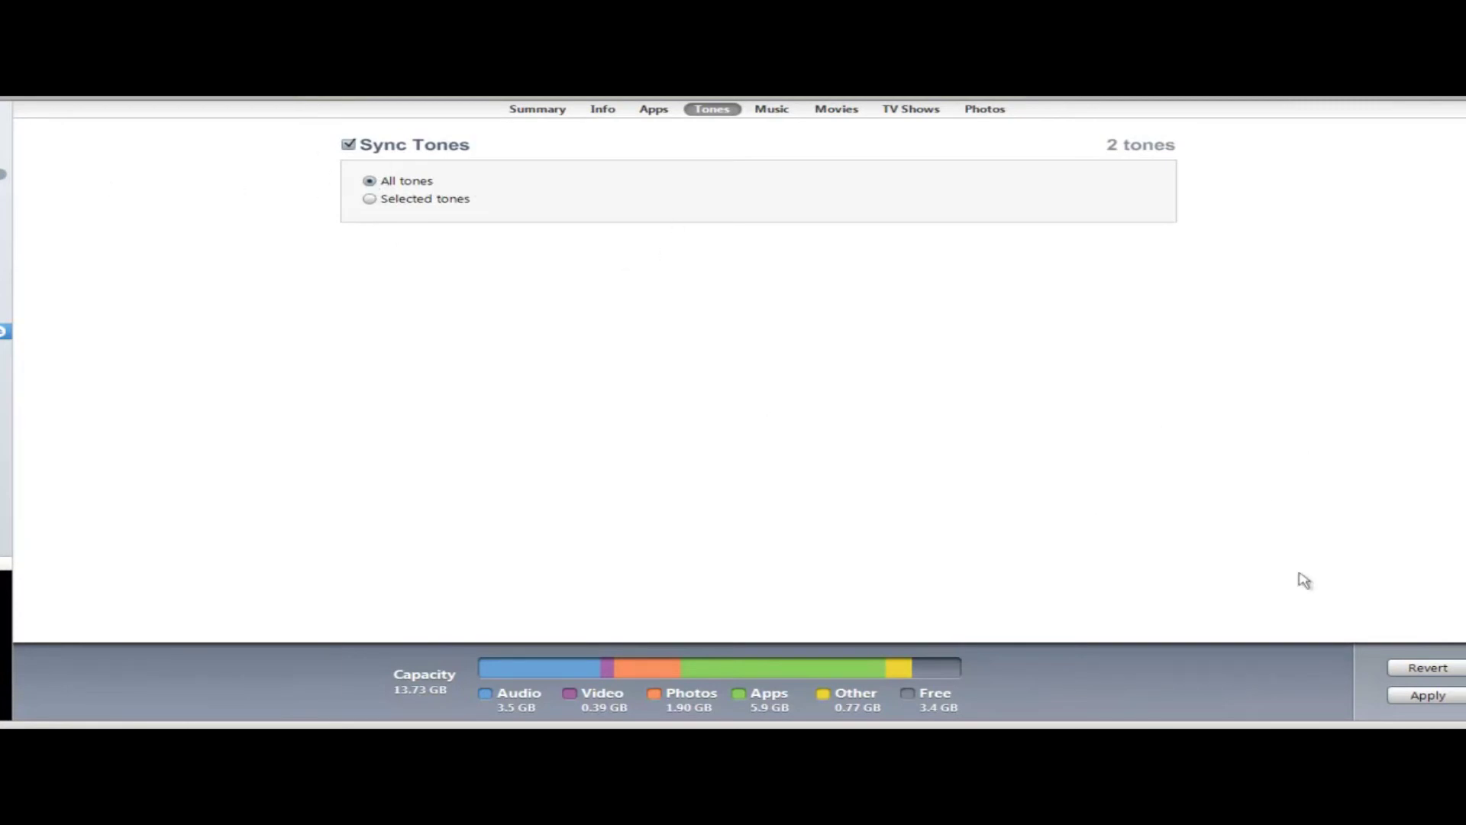
pyautogui.click(1432, 696)
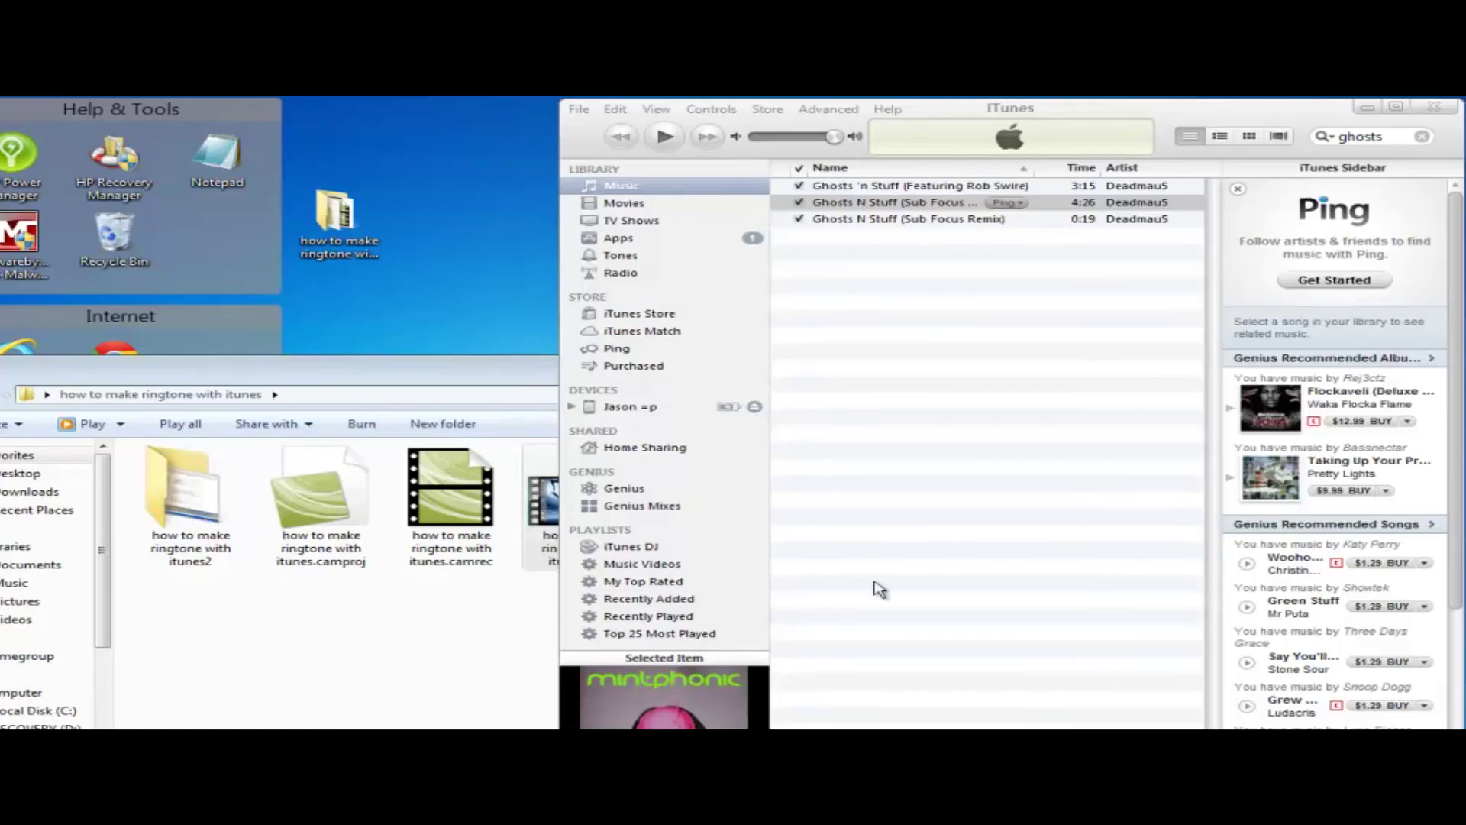
# Turn off the start and stop times of the 4:26 Ghosts N Stuff (Sub Focus Remix) song, then play it briefly and pause
pyautogui.rightClick(904, 203)
pyautogui.click(938, 339)
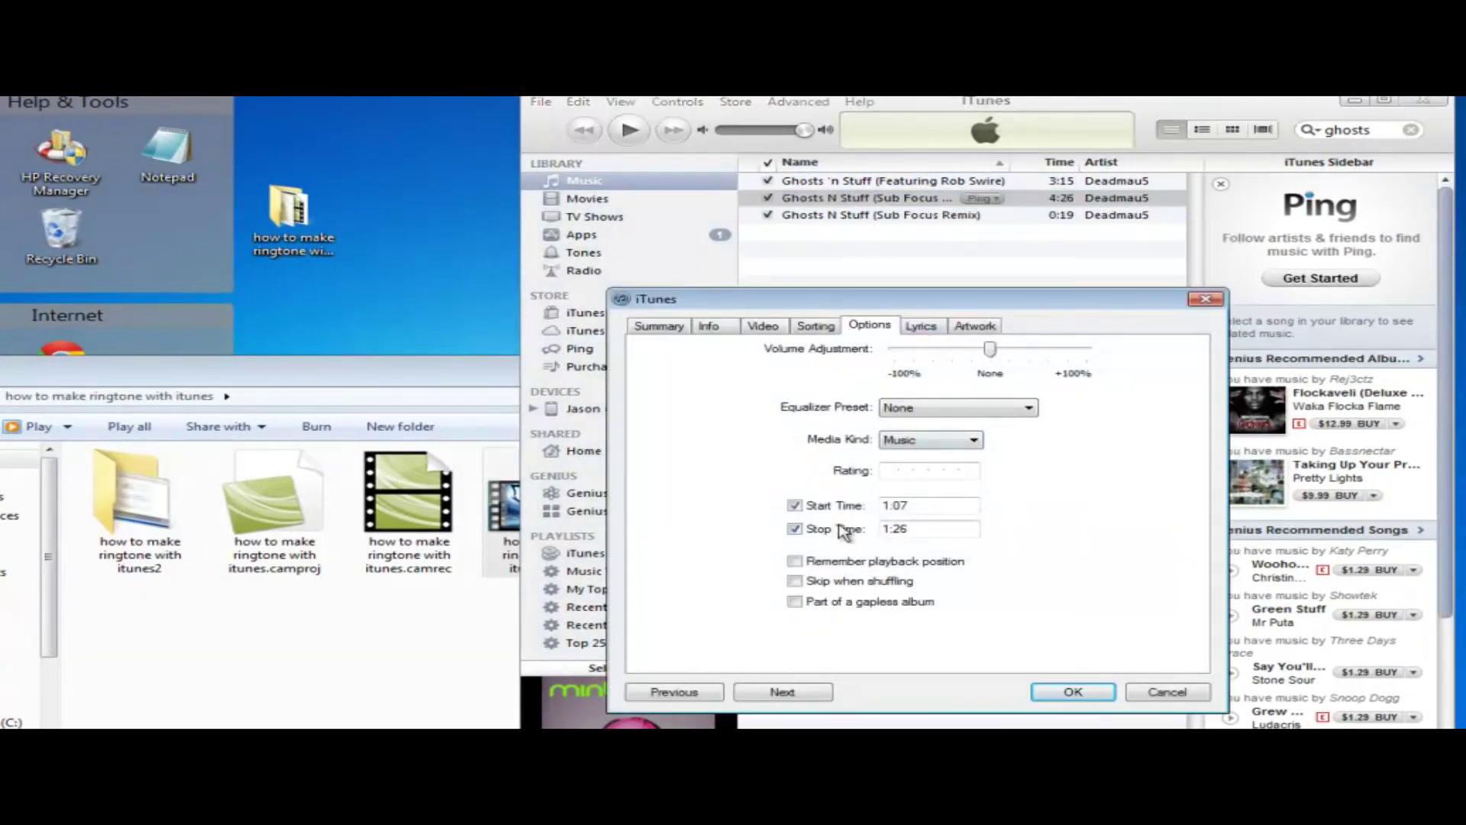
pyautogui.click(795, 505)
pyautogui.click(795, 528)
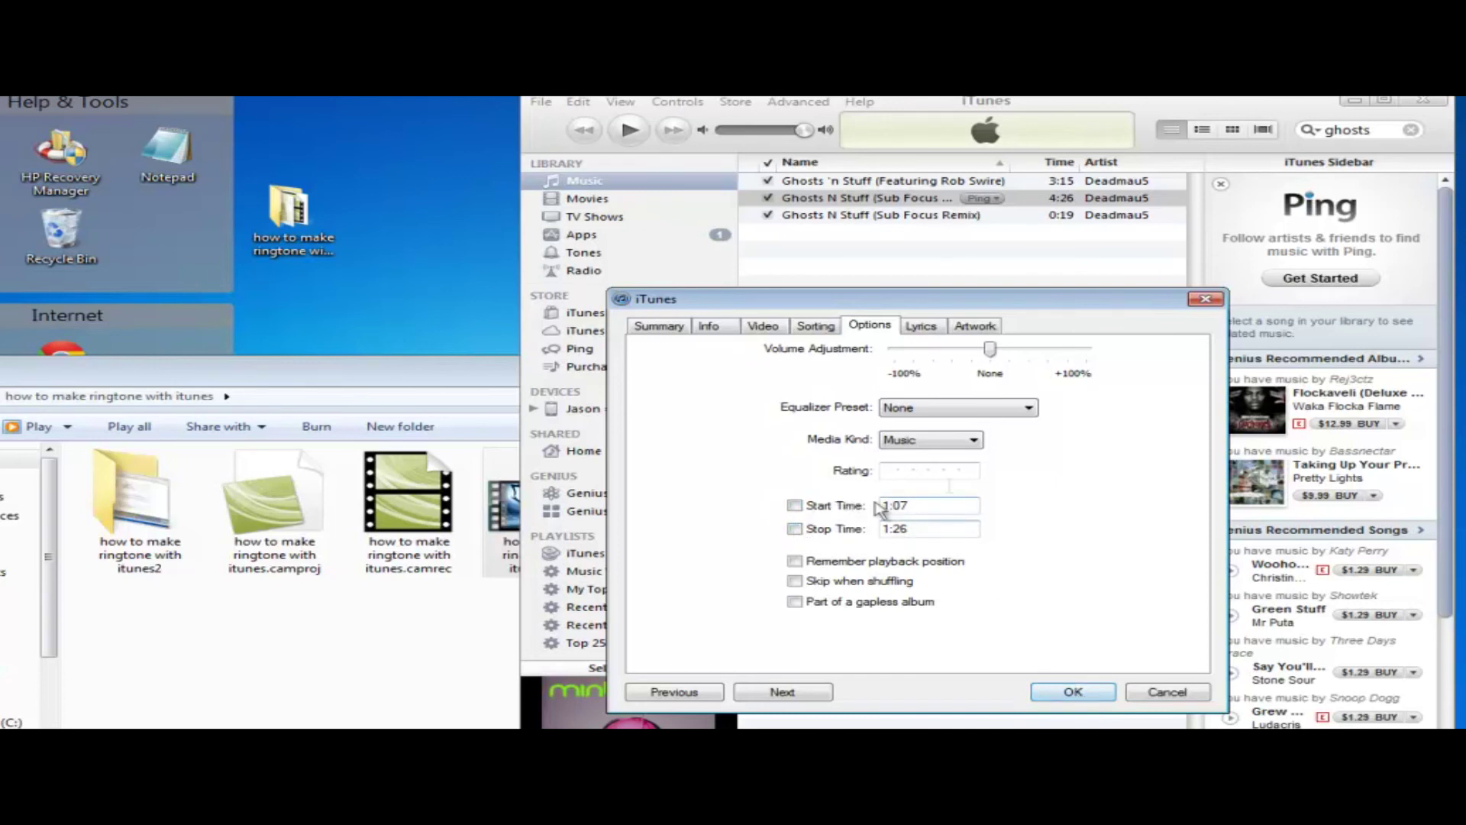
pyautogui.click(1072, 692)
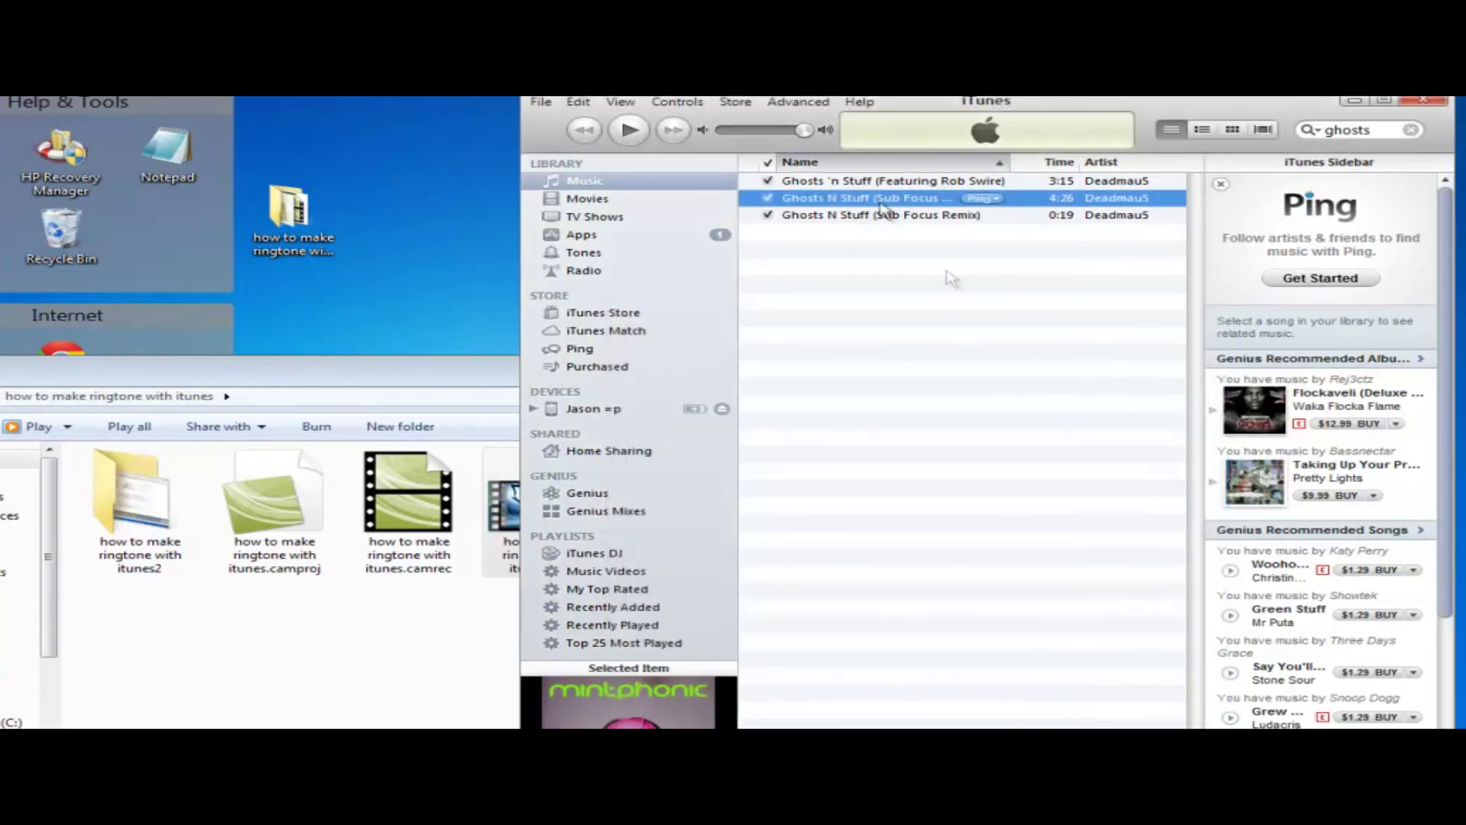
pyautogui.click(629, 129)
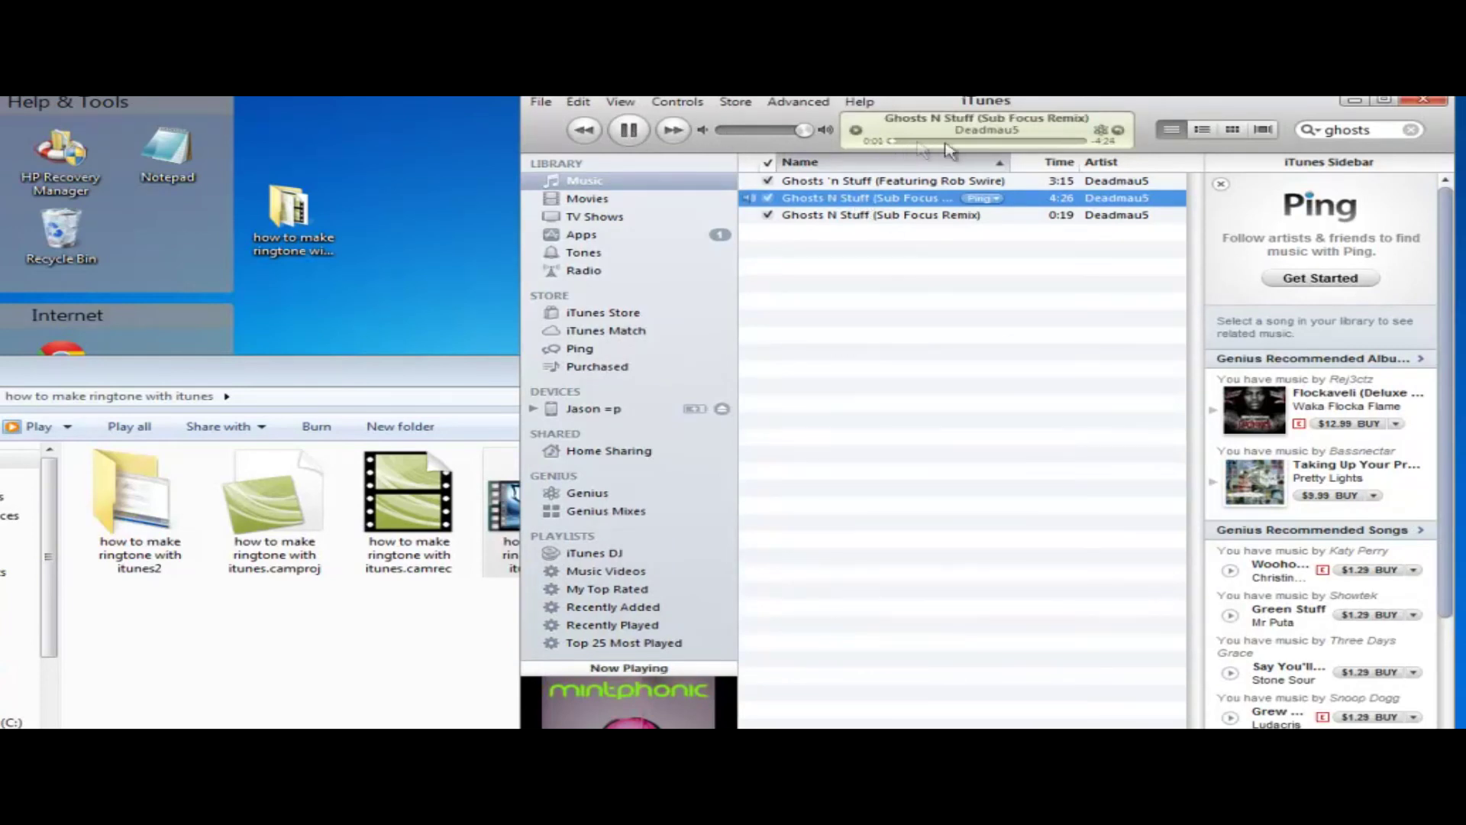
pyautogui.click(628, 131)
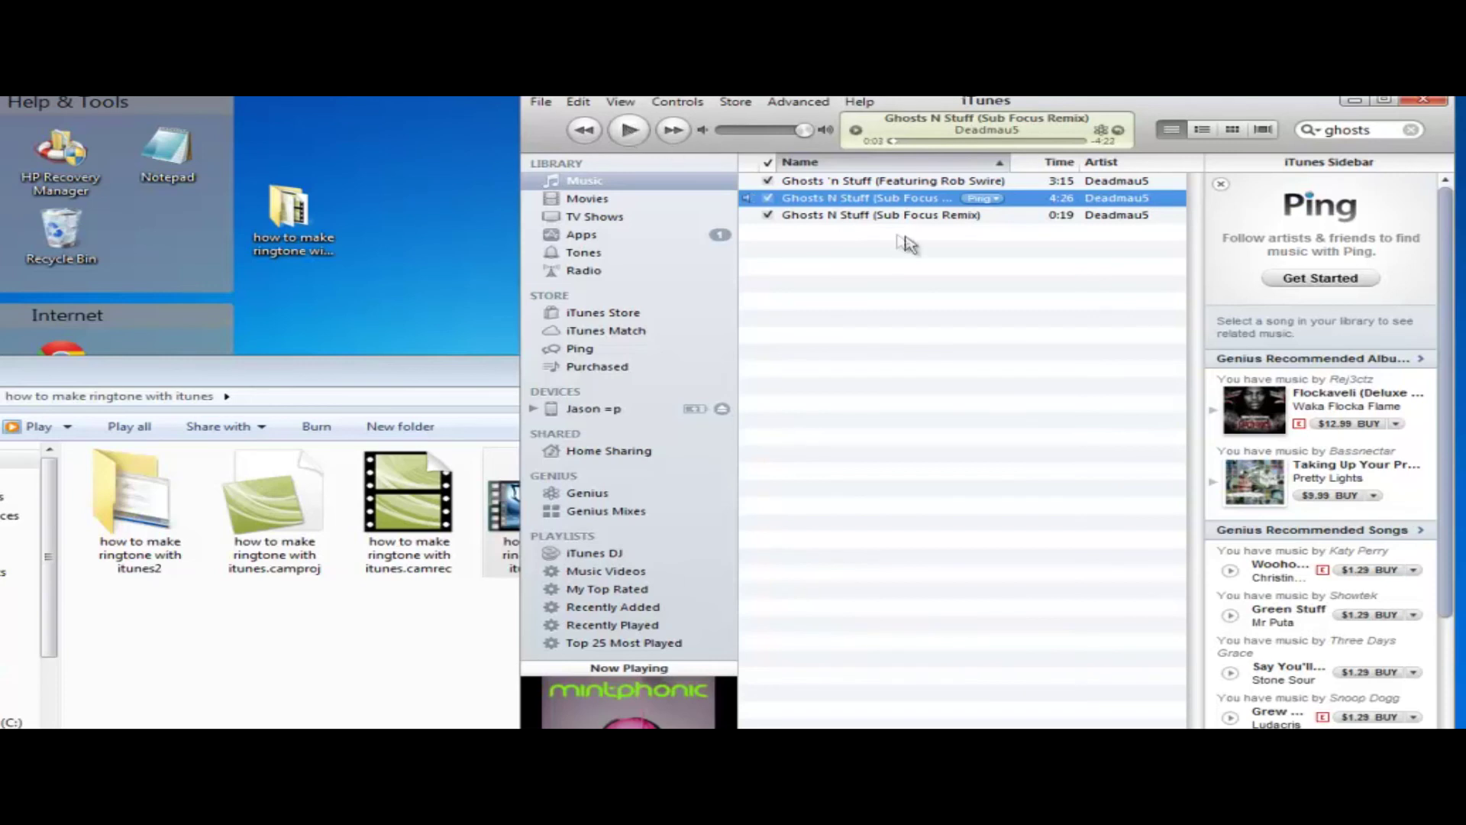
# Delete the 0:19 Ghosts N Stuff (Sub Focus Remix) song from the music library and move its file to the Recycle Bin
pyautogui.click(864, 216)
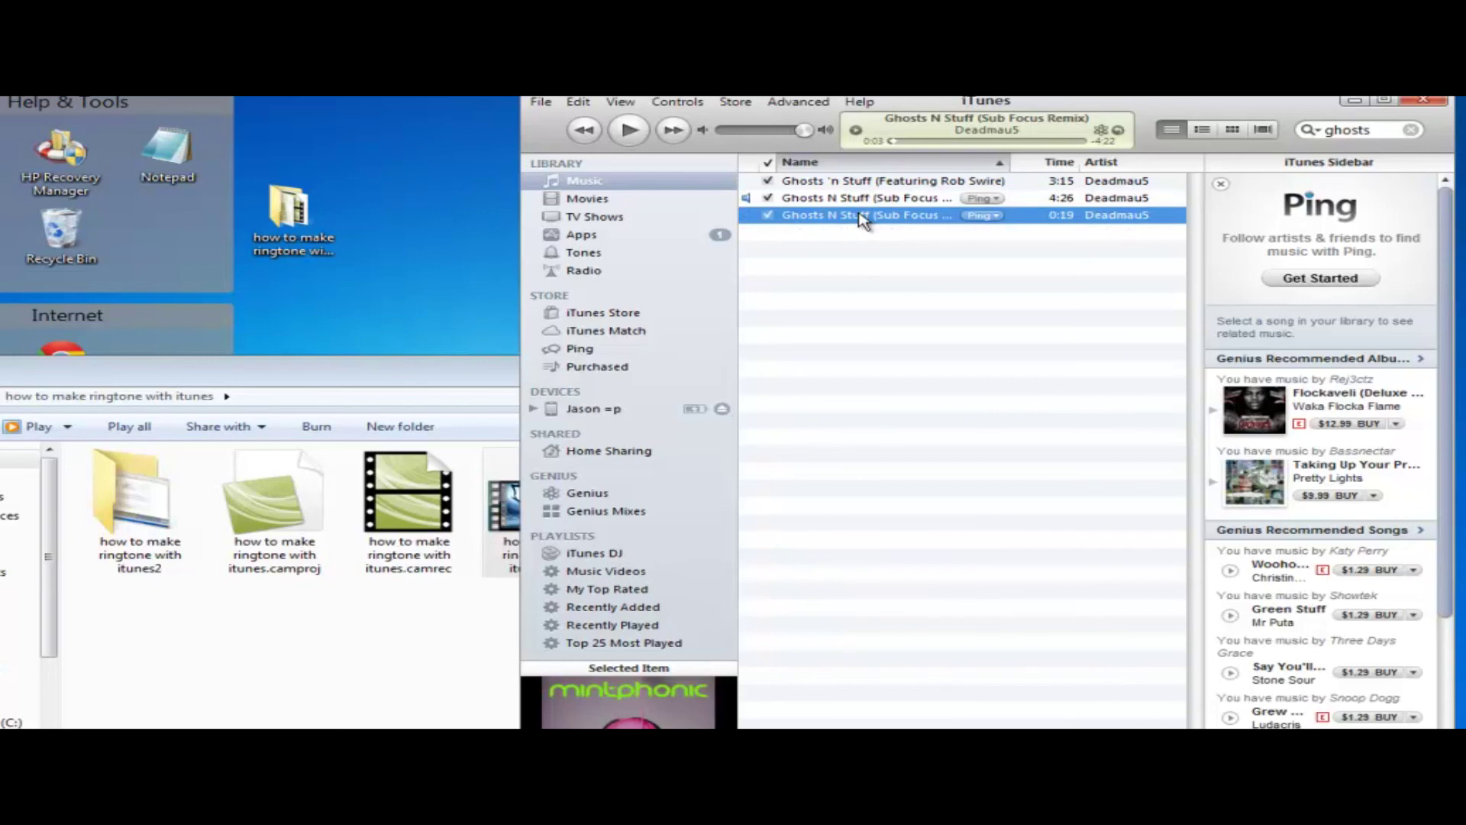
pyautogui.press('Delete')
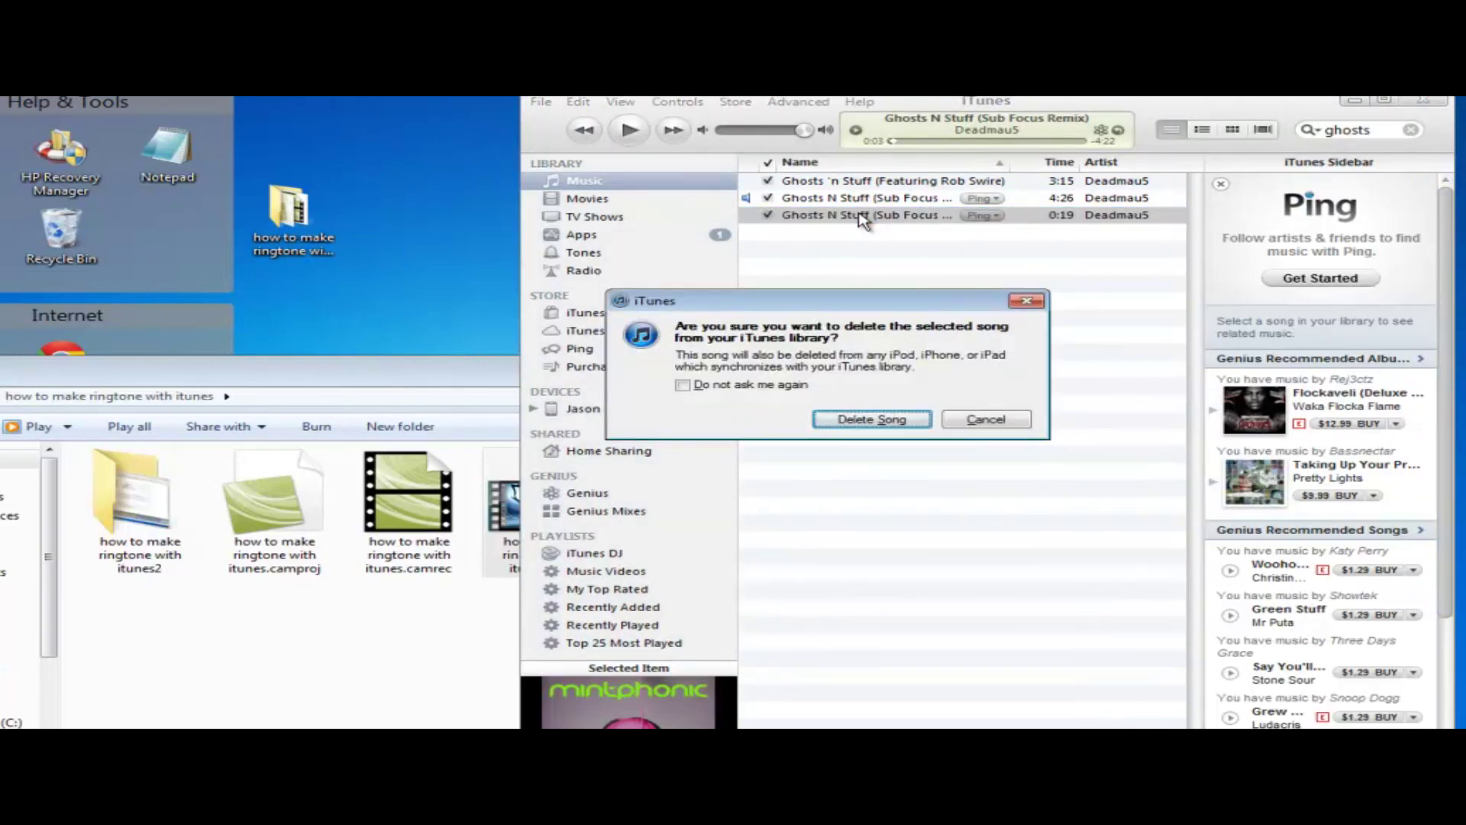
pyautogui.press('Return')
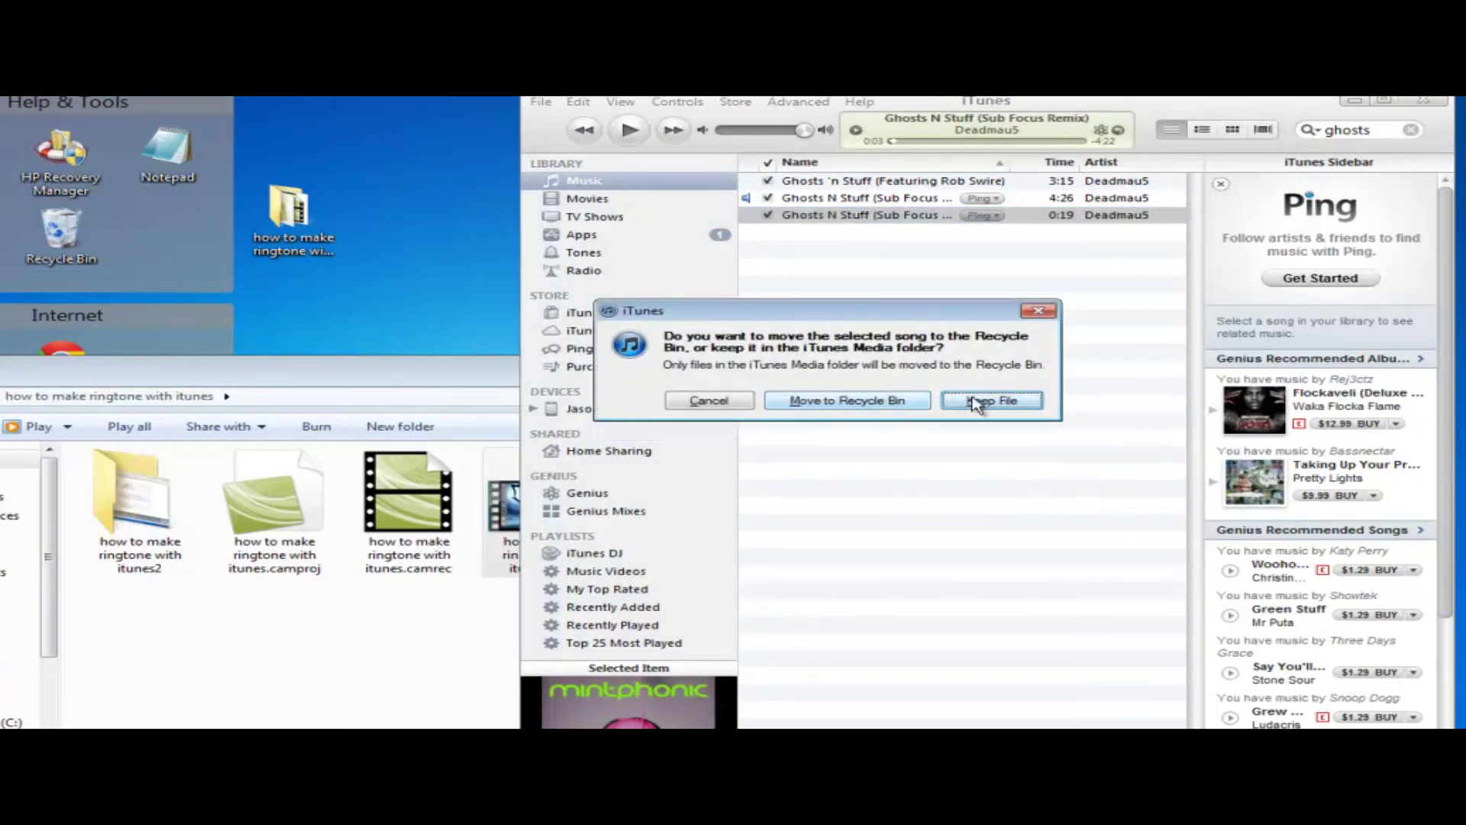
pyautogui.click(856, 400)
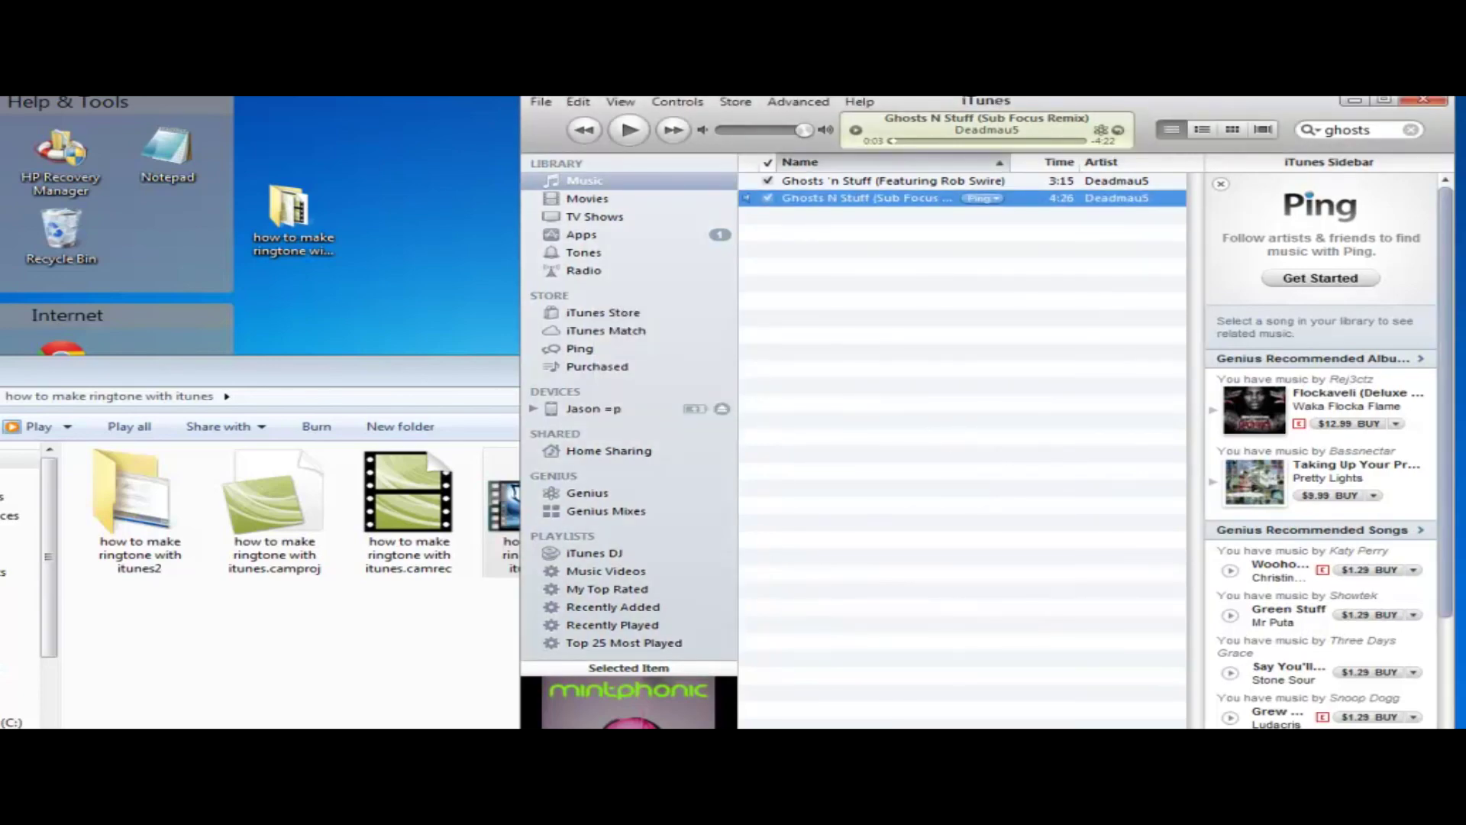